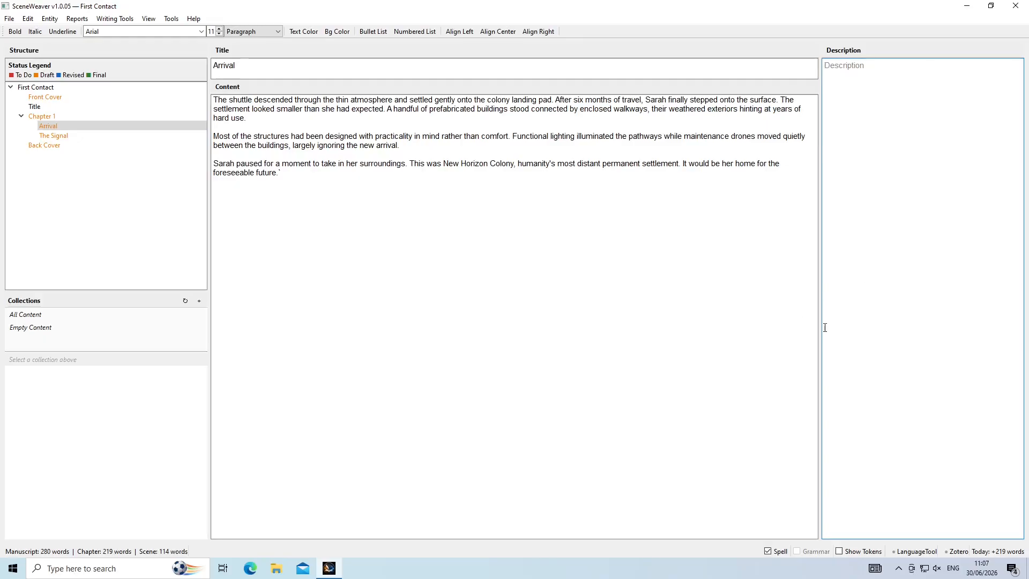
Show the entity lists beside the Arrival scene and reorder them so Characters comes first, above Locations
click(49, 20)
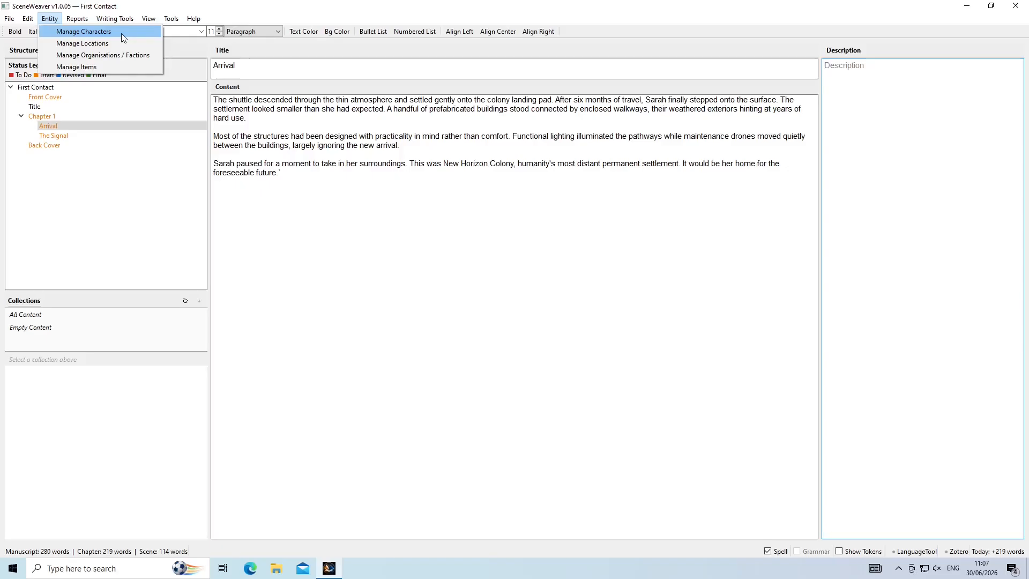
click(907, 370)
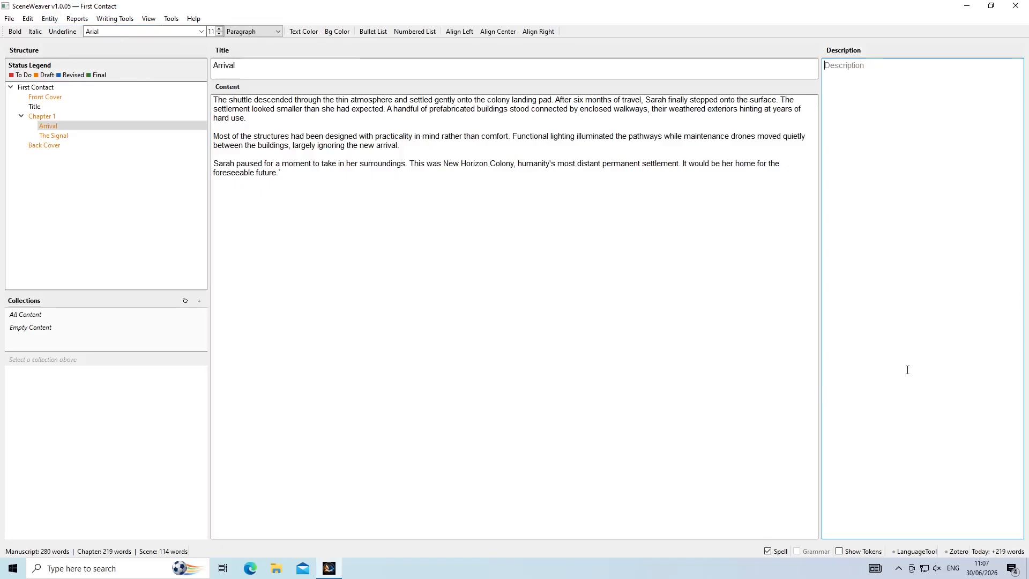
key(F2)
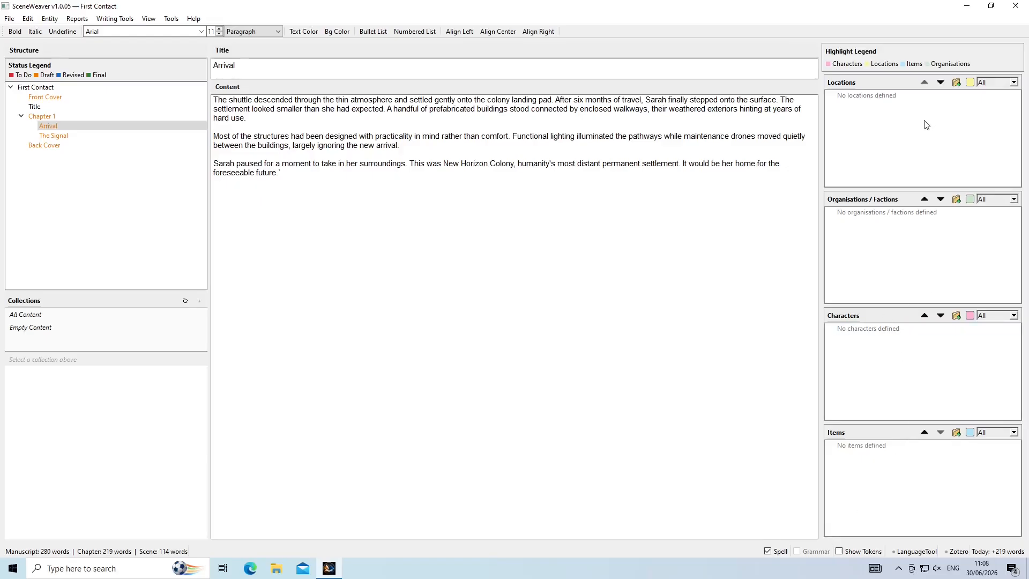
click(924, 316)
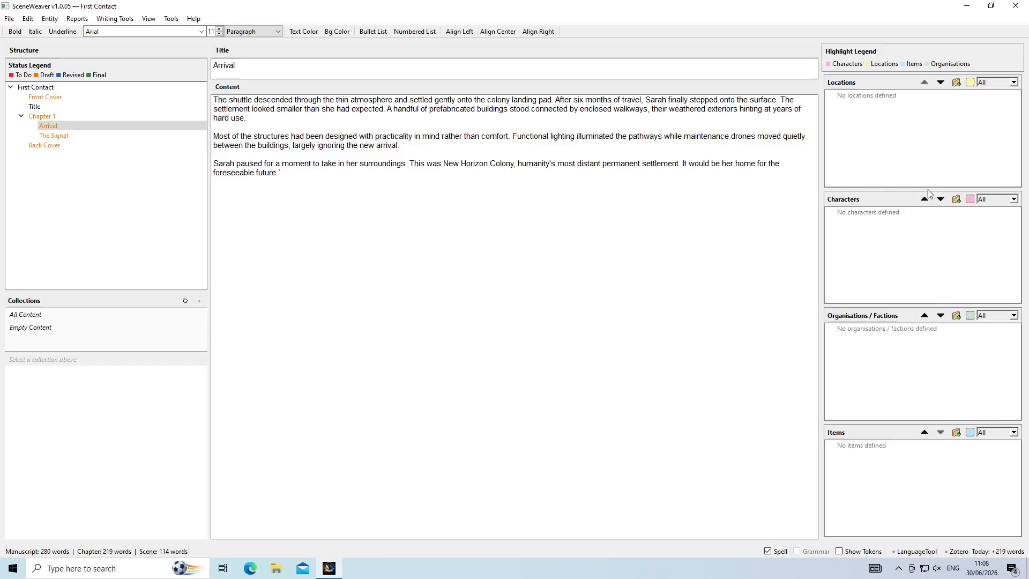
click(925, 198)
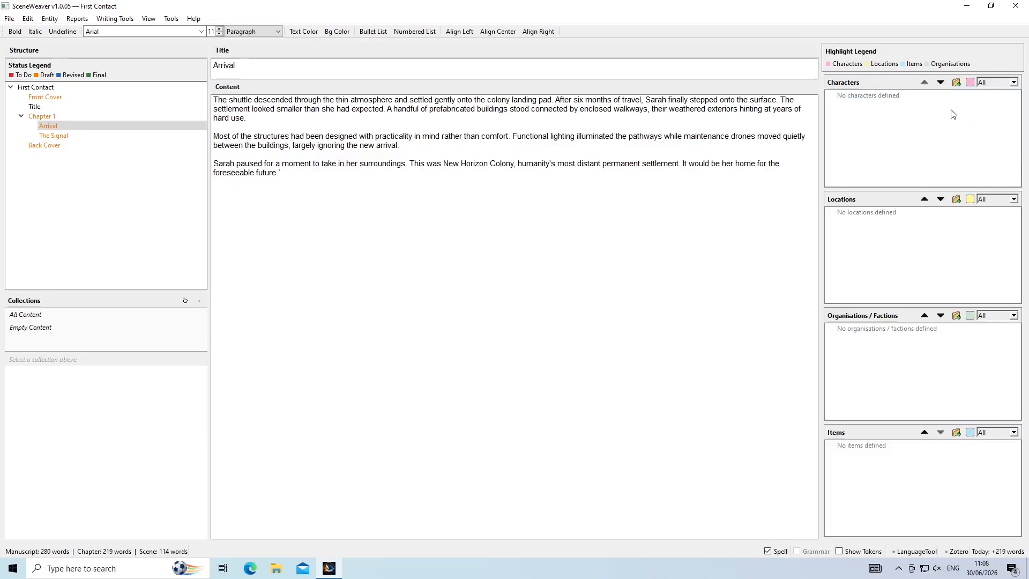
Start a character entry with the heroine's full name and keywords for her first name, Miss plus full name, and Miss plus surname
click(957, 84)
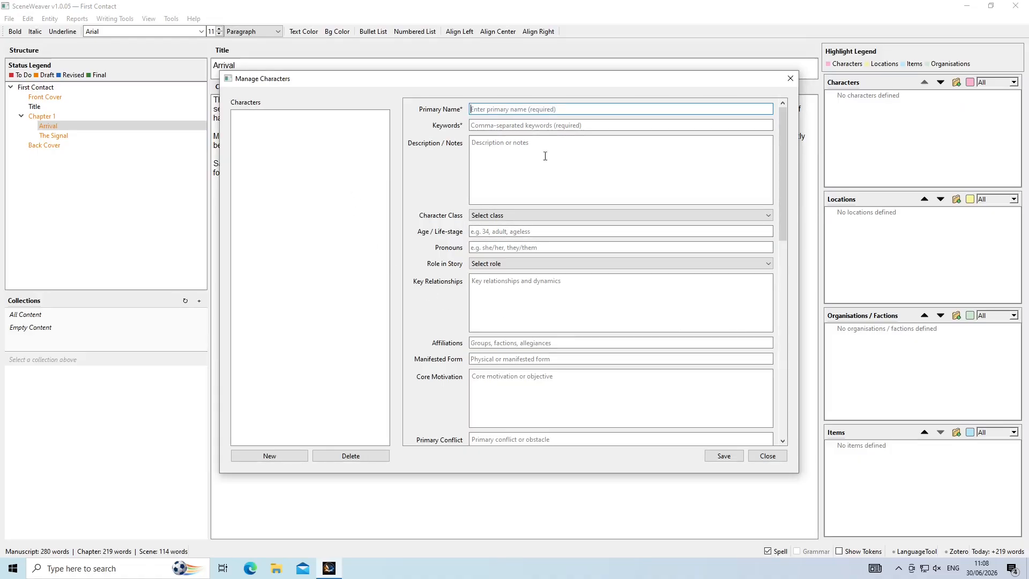
text(Sarah Mitche)
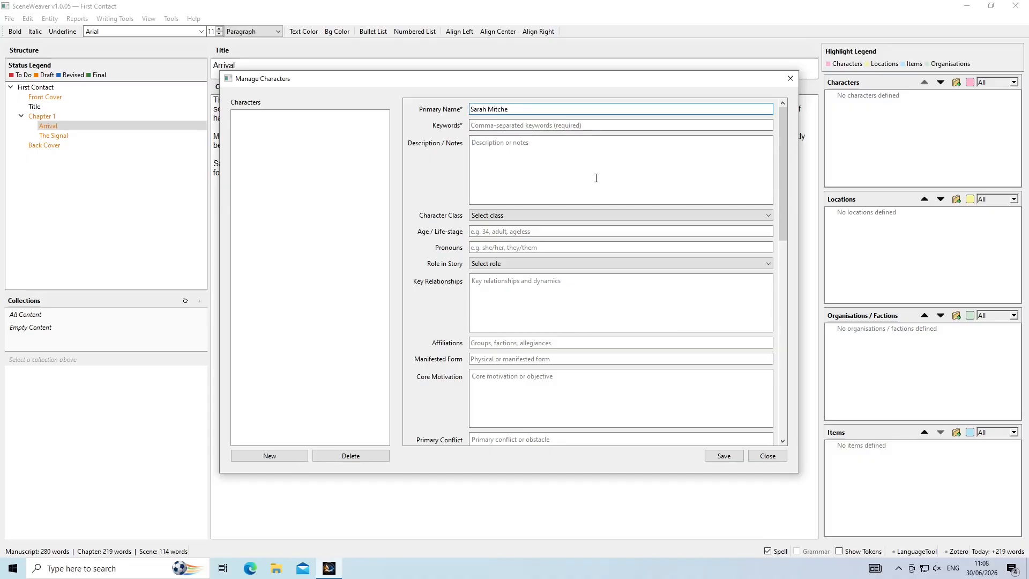
text(ll)
key(Tab)
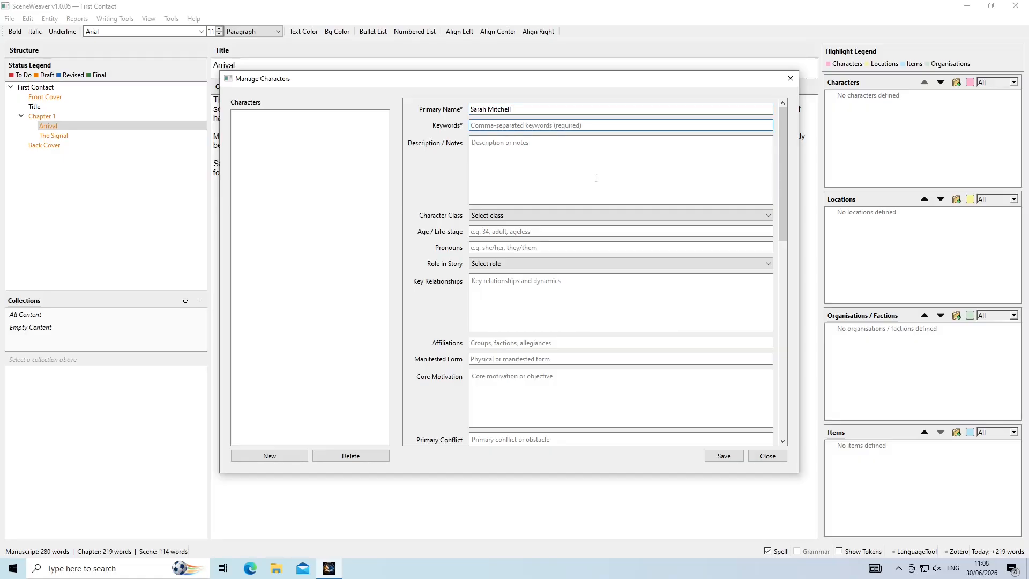
text(Sarah,m)
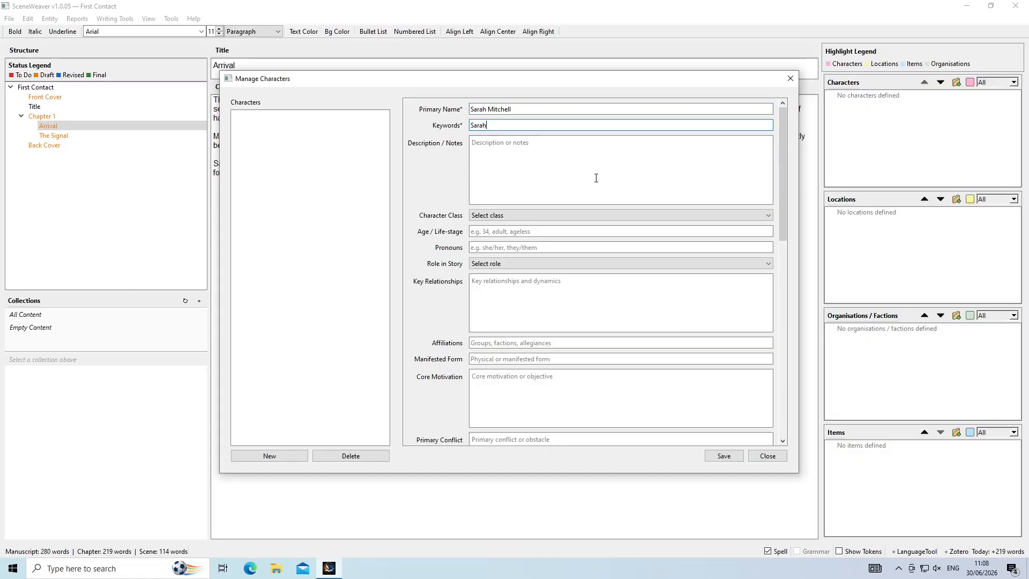
key(BackSpace)
key(BackSpace)
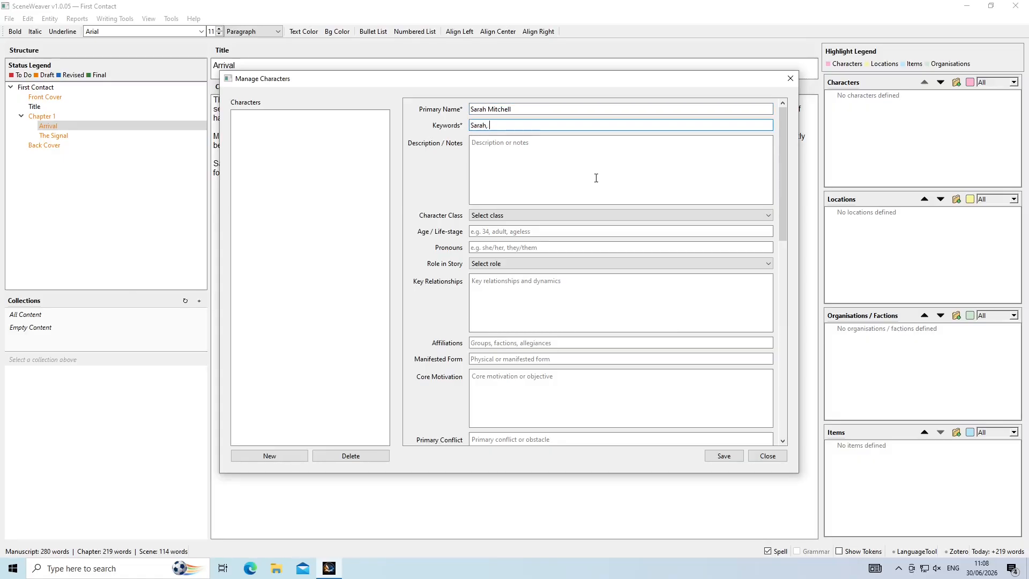
text(Miss Sarah Mitchell, )
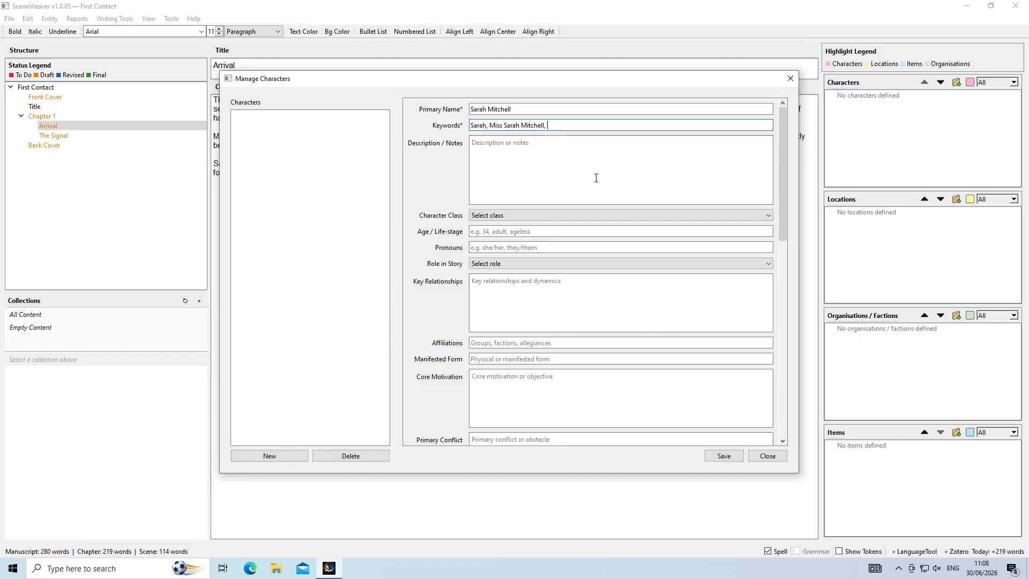
text(Miss Mi)
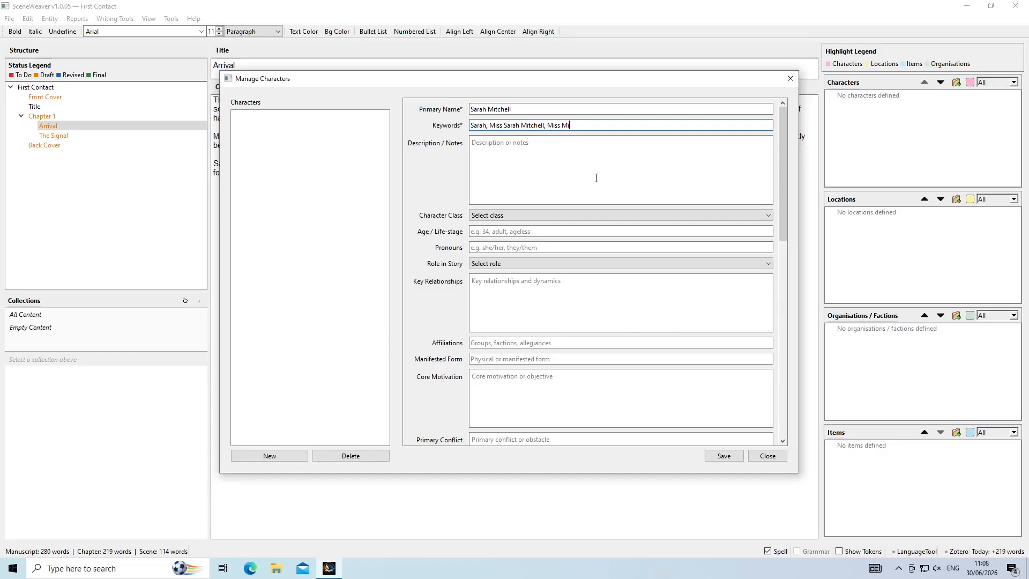
text(tchell.)
Set the character's class to person, role in story to protagonist, and status to active
click(499, 217)
click(497, 237)
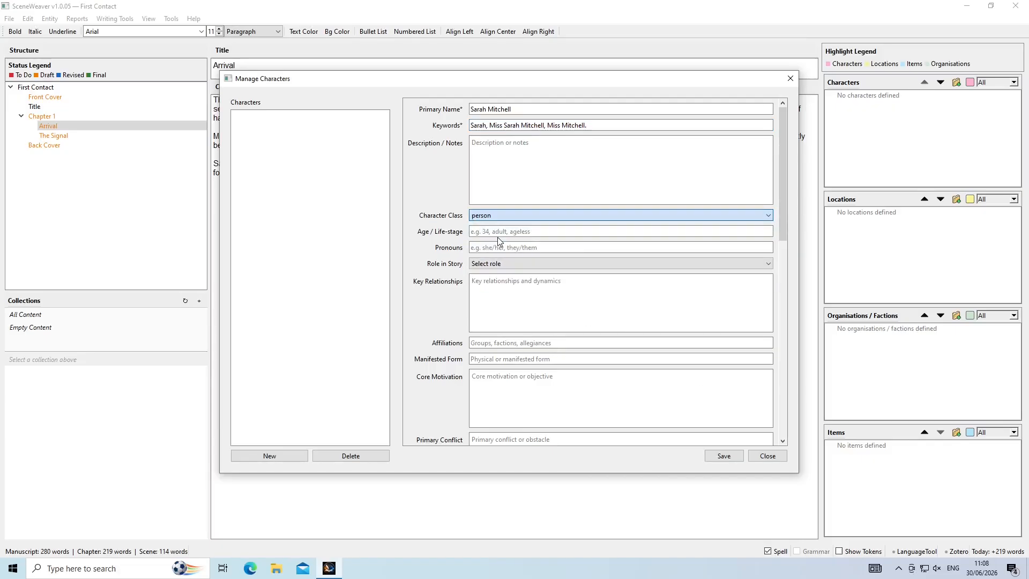
click(521, 264)
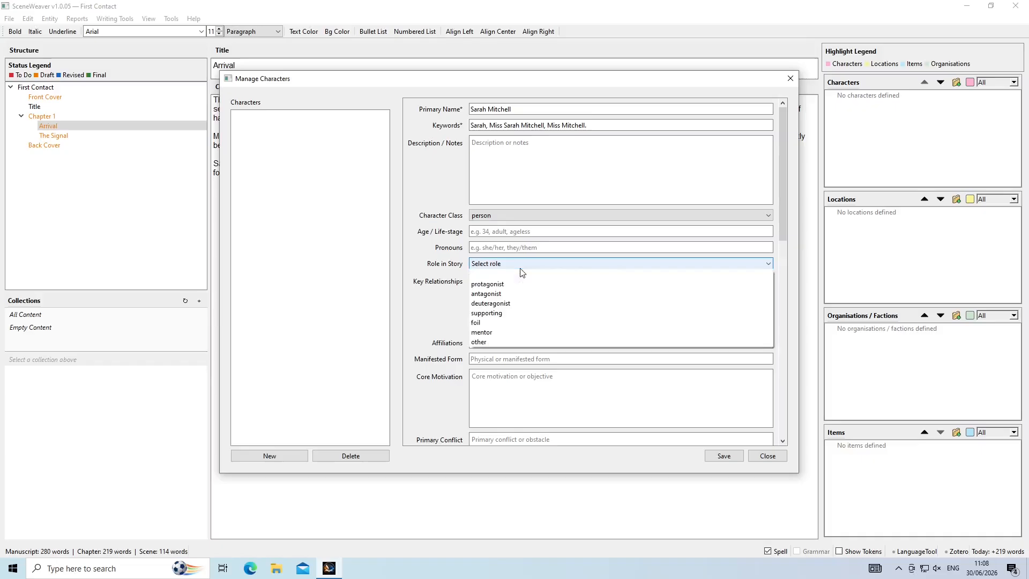
click(570, 284)
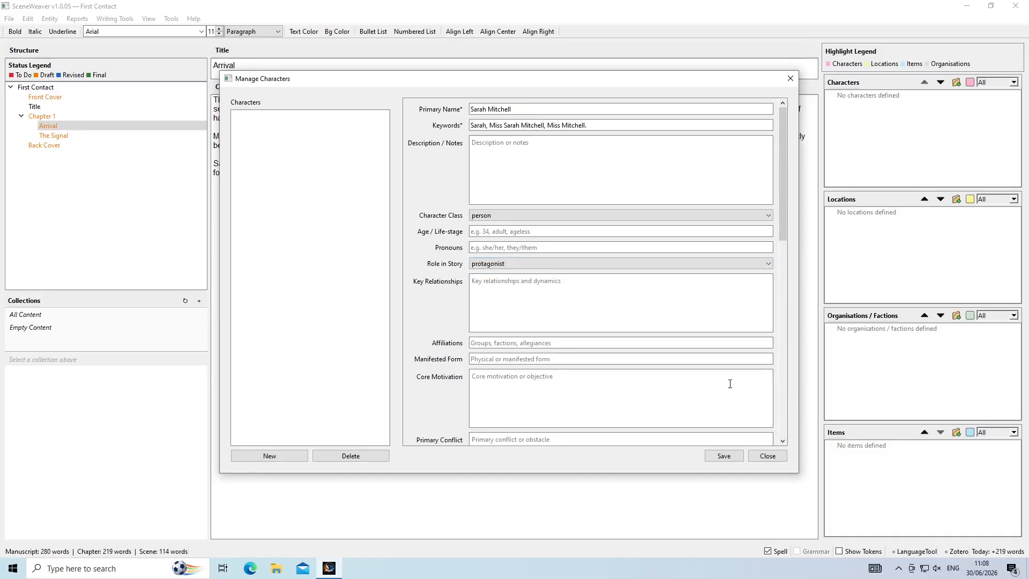
scroll(731, 383, down, 3)
scroll(734, 387, down, 2)
click(542, 339)
click(548, 360)
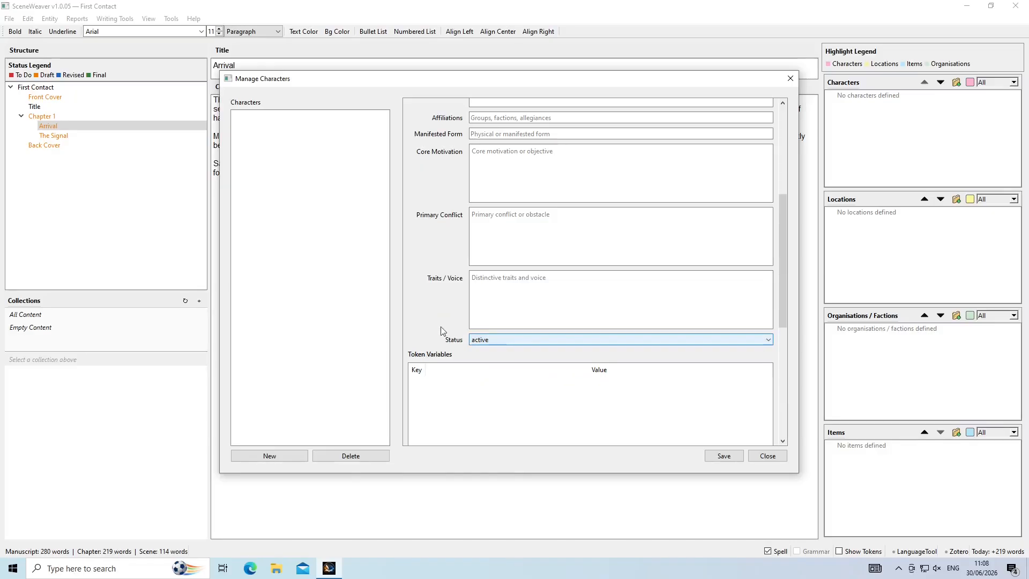
Examine the remaining character fields, including relationships, motivation, token variables, continuity nodes and entity signatures
scroll(423, 321, up, 2)
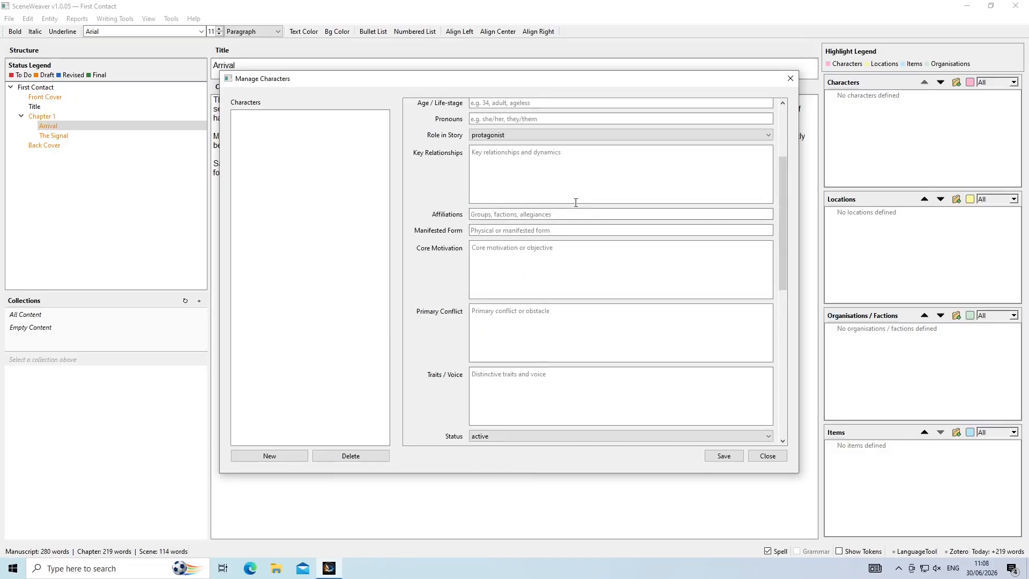
scroll(583, 274, up, 2)
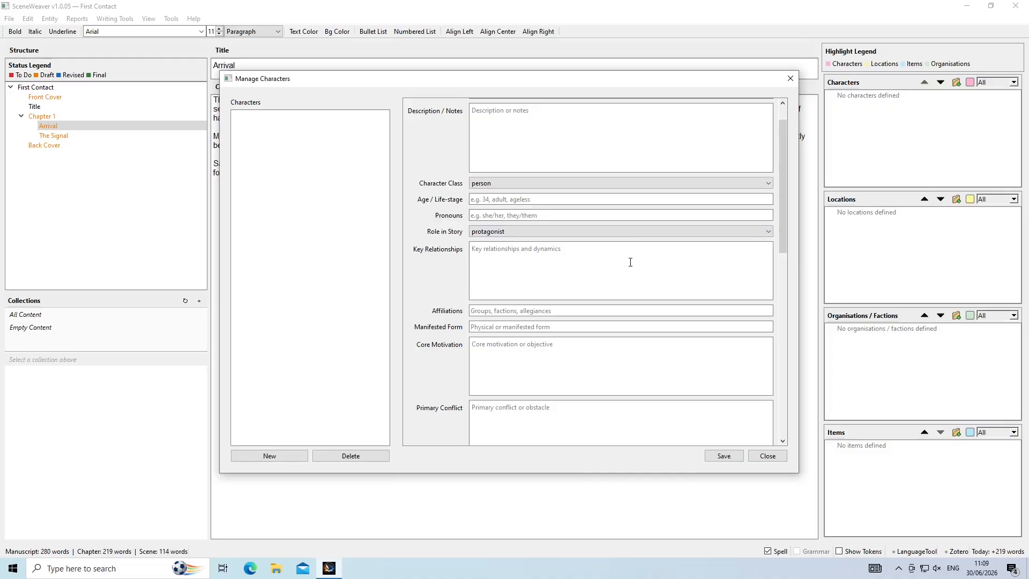
scroll(630, 262, down, 1)
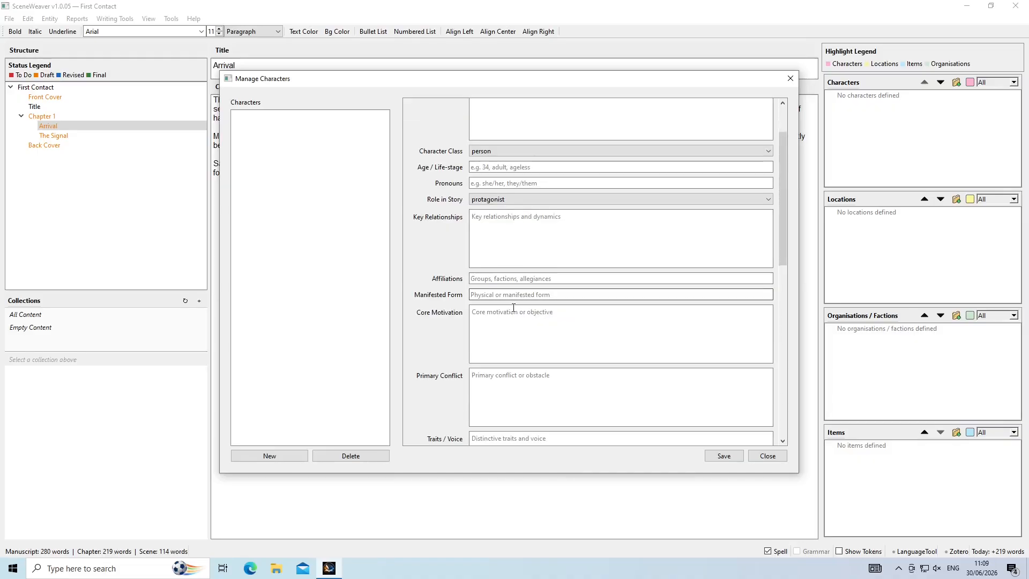
scroll(513, 309, down, 2)
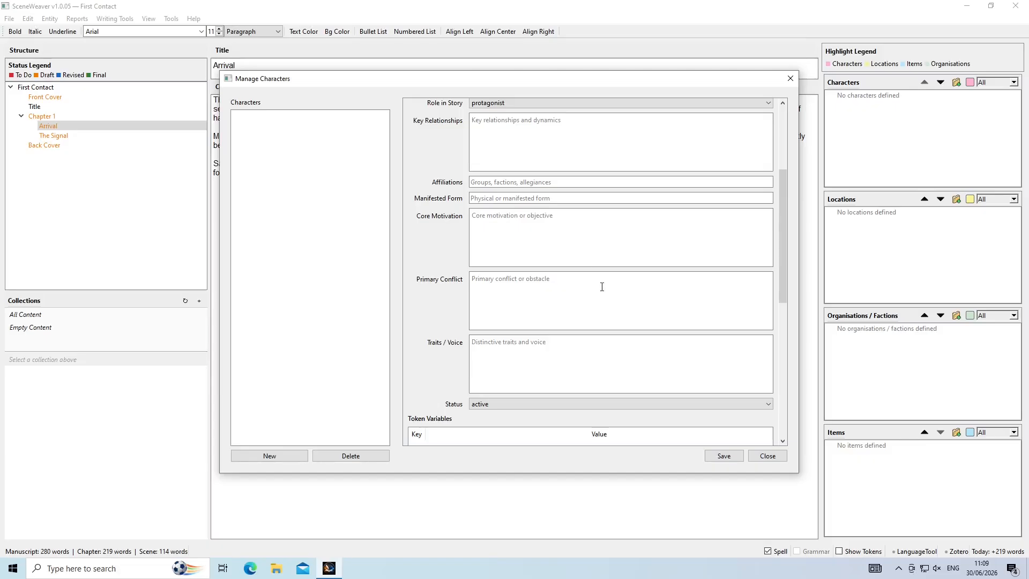
scroll(622, 344, down, 2)
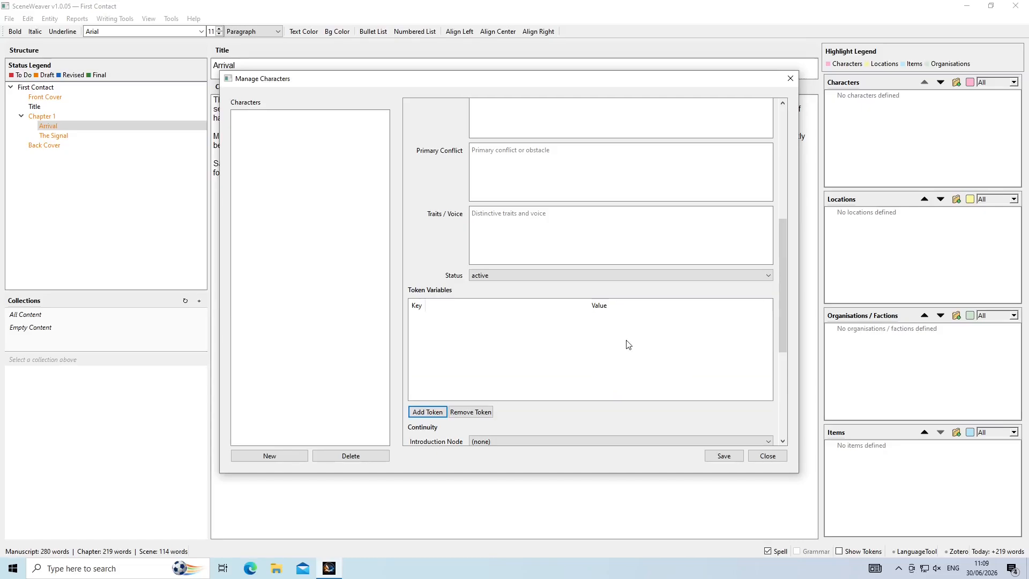
scroll(629, 345, down, 2)
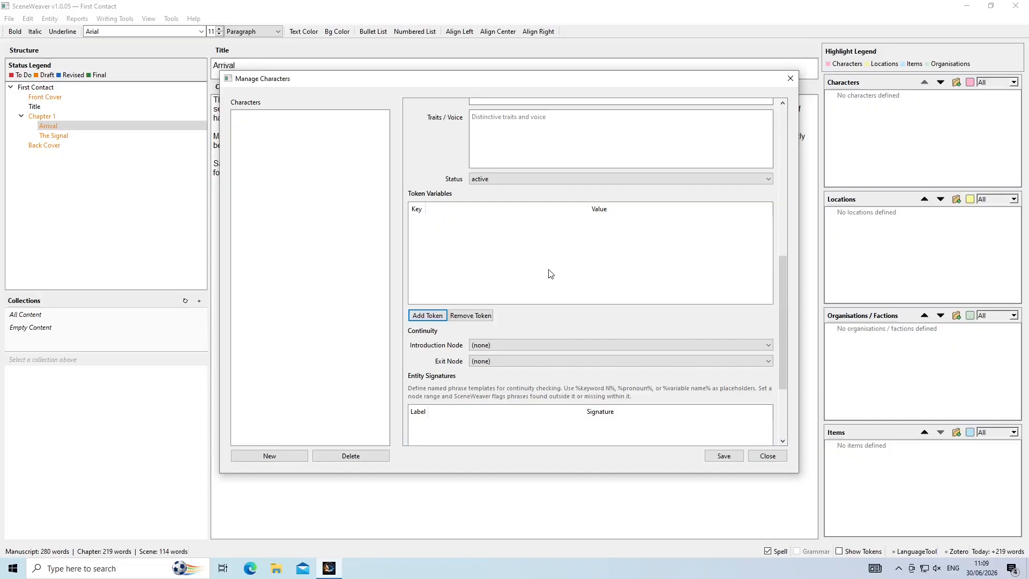
scroll(550, 274, down, 3)
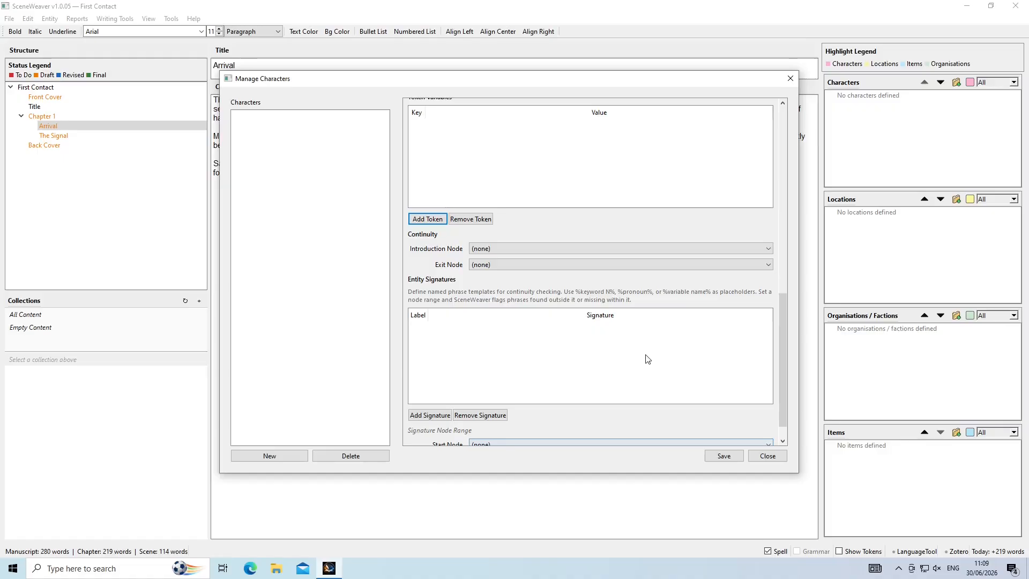
scroll(643, 359, up, 8)
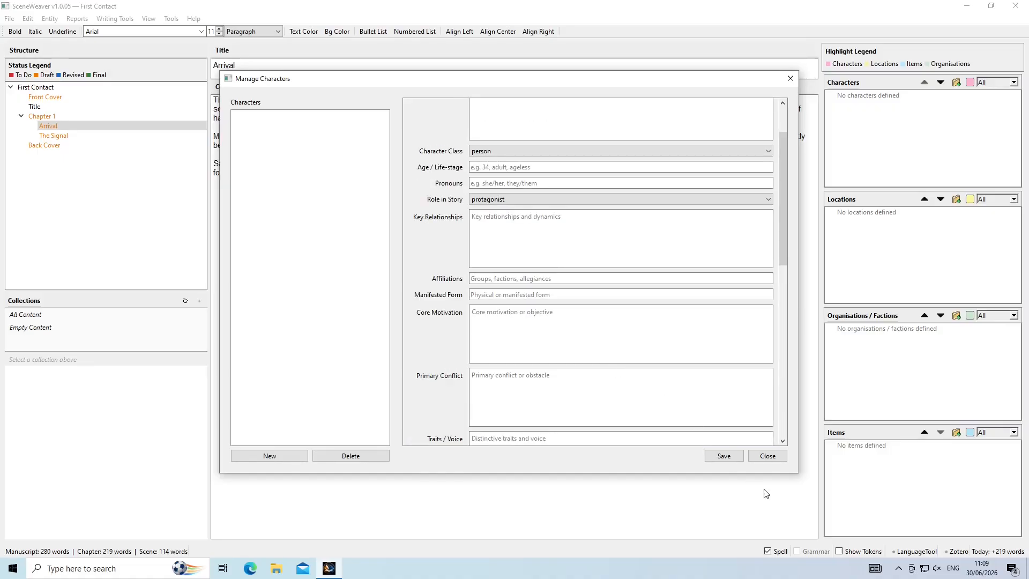
Save the protagonist's character entry
click(725, 456)
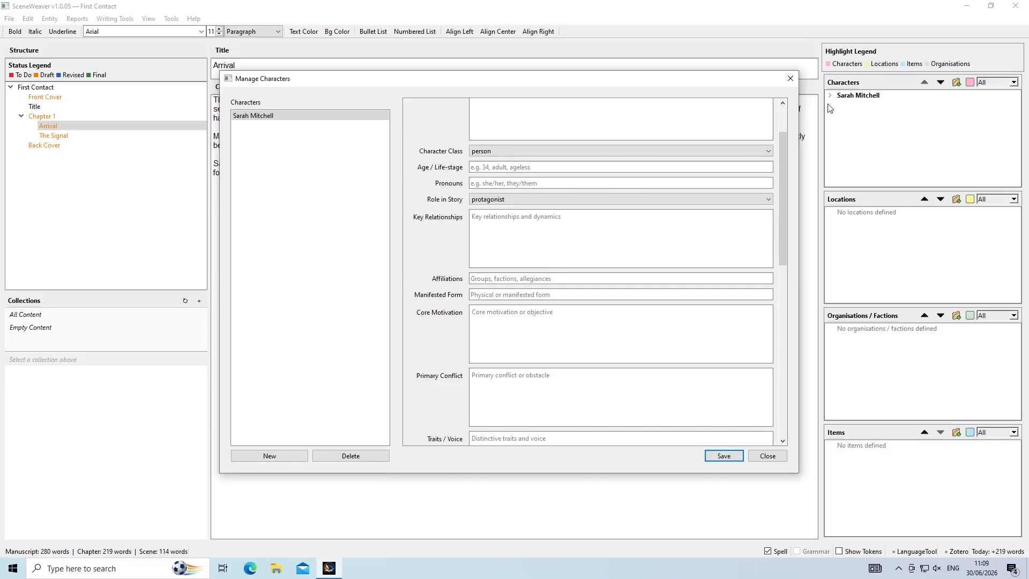
click(935, 142)
click(716, 278)
Add and save a second character named Survey Team Member with the keyword Survey Team Member, and close the character manager
click(270, 457)
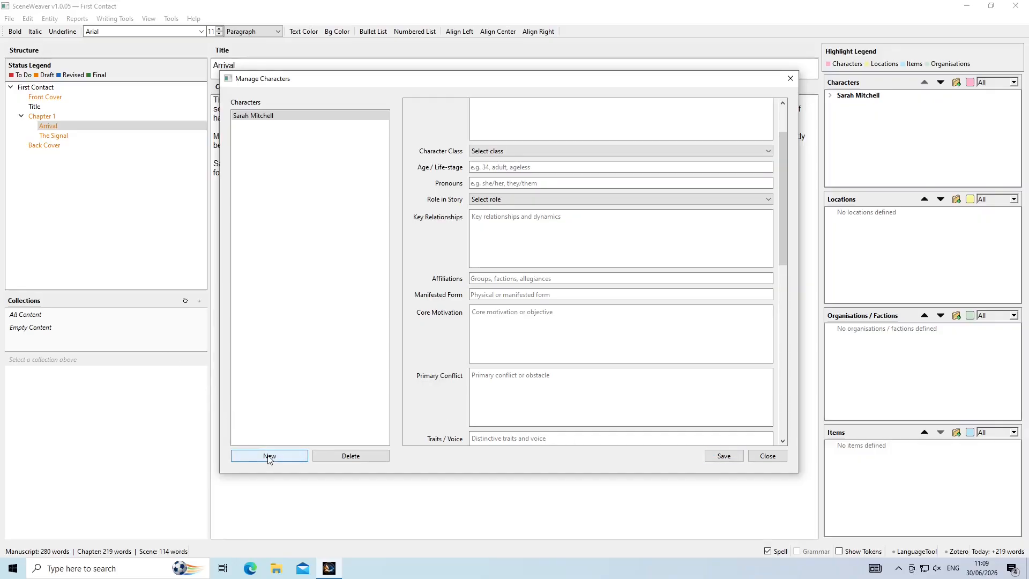
scroll(682, 124, up, 2)
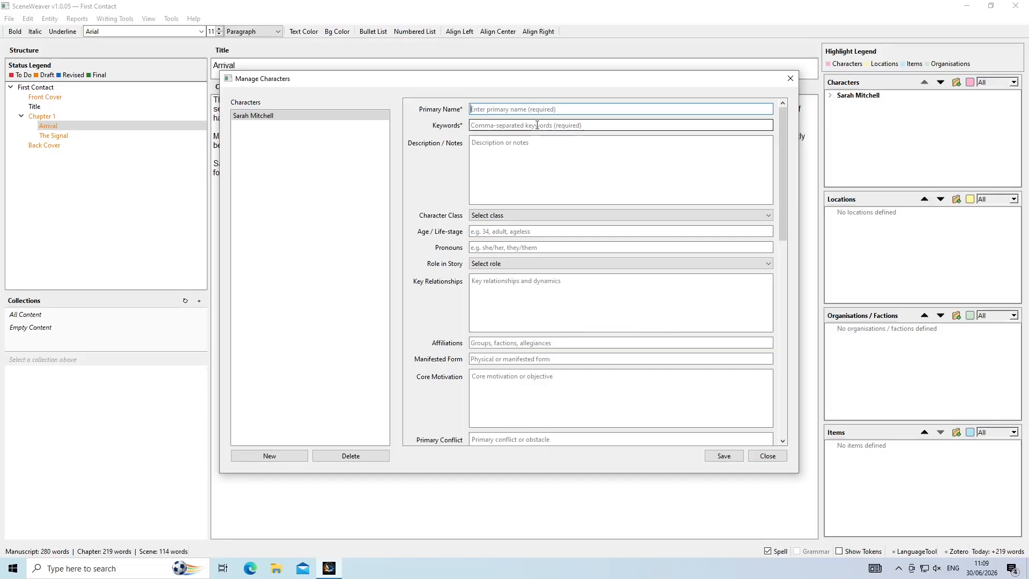
text(The Siu)
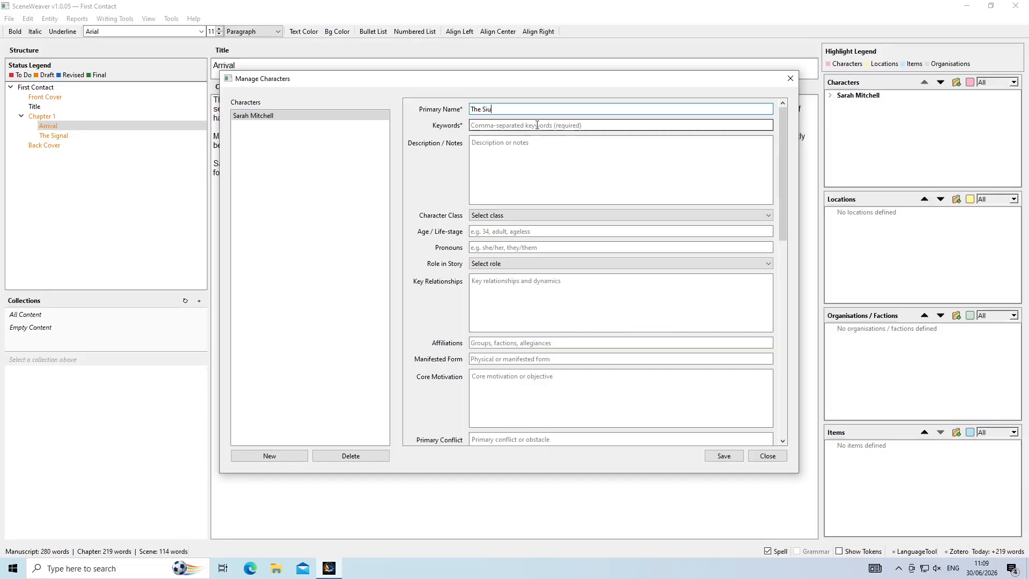
key(BackSpace)
key(BackSpace)
text(Survey Team Memb)
key(Tab)
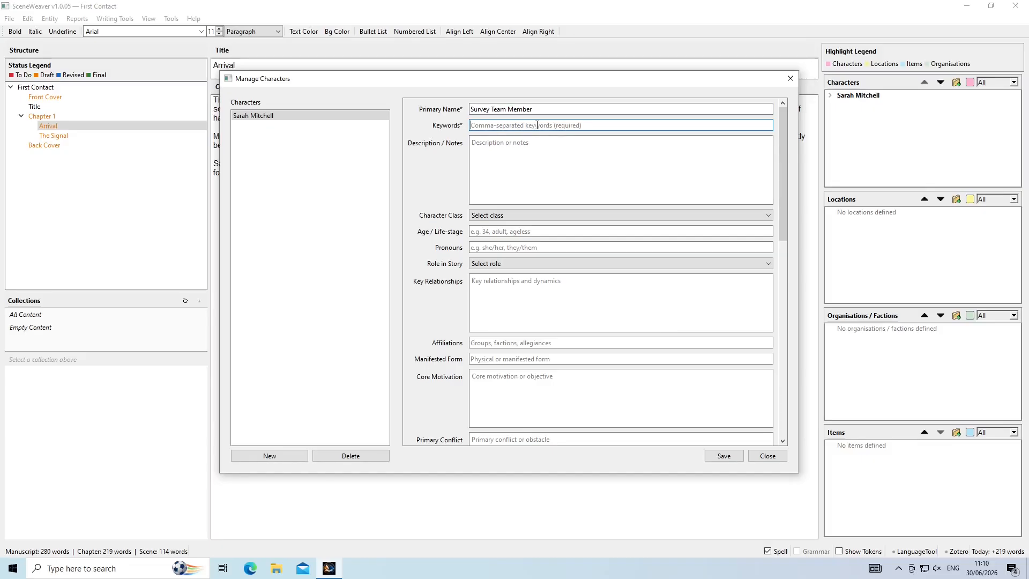
text(Survey Team Member)
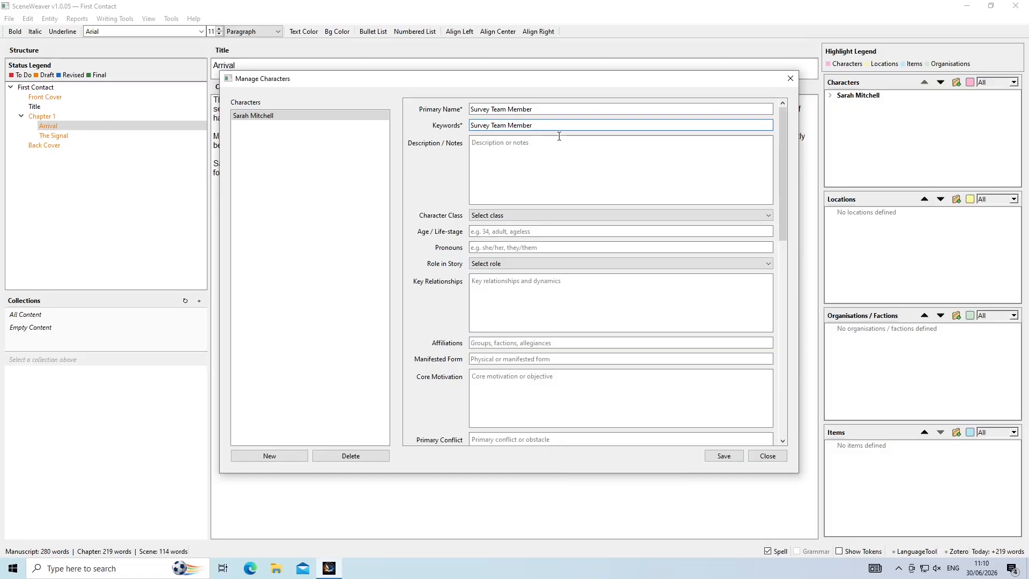
click(731, 457)
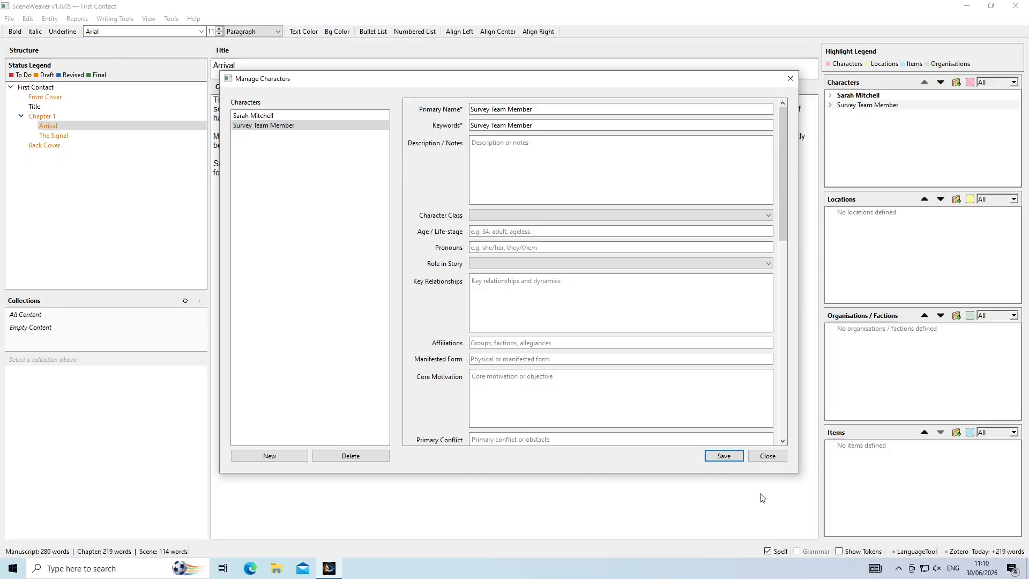
click(780, 455)
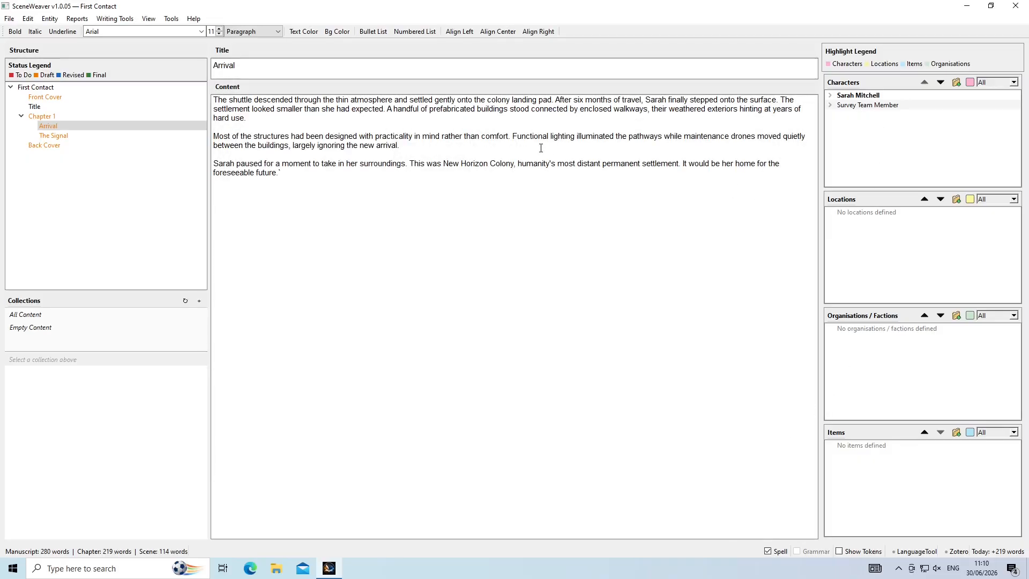
Highlight character mentions in the scene text and expand the protagonist's entry to show its name and keyword tokens
click(972, 82)
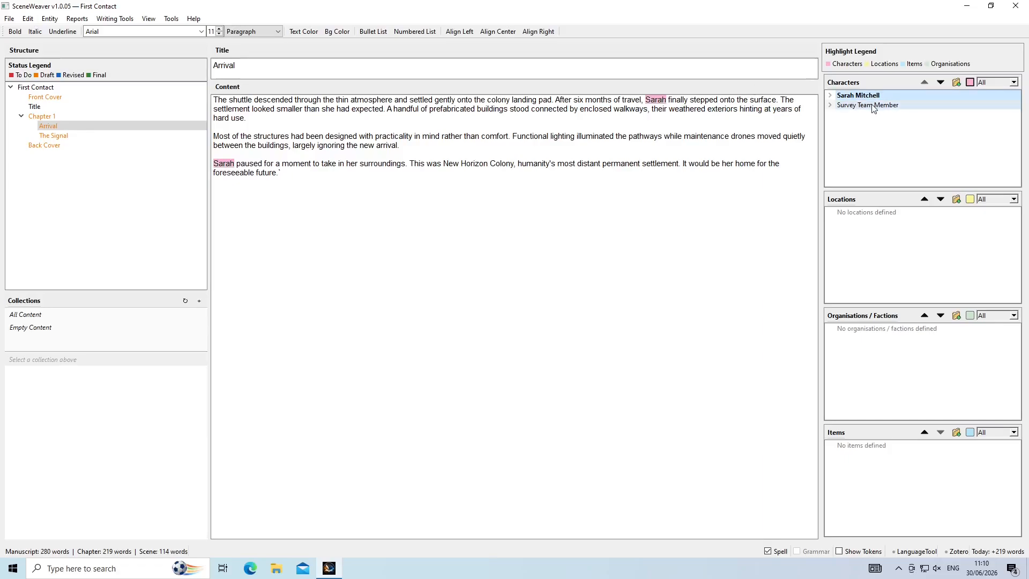
click(832, 96)
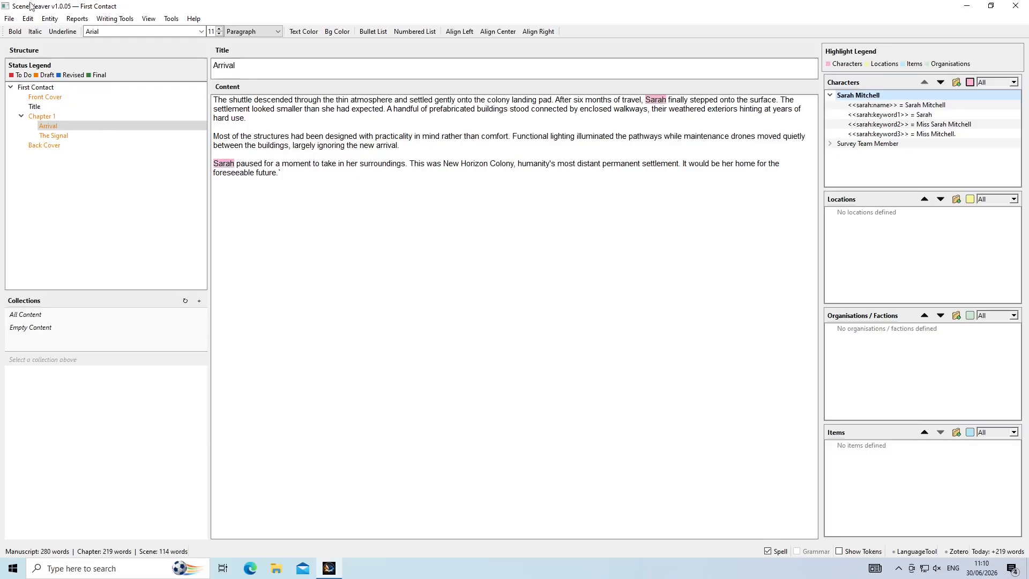
Open the location manager and enter New Horizen Colong as the new location's primary name
click(49, 20)
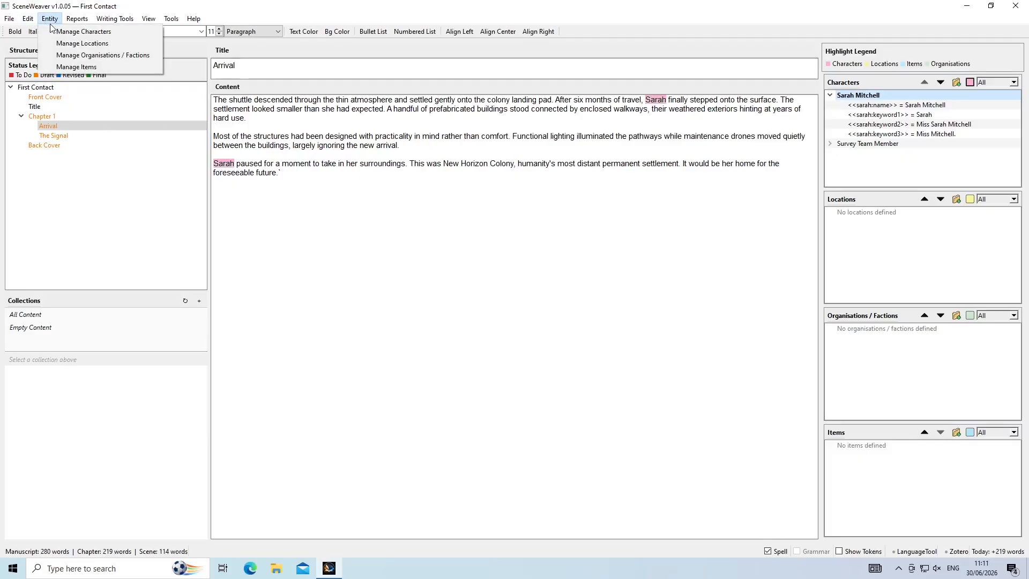
click(69, 44)
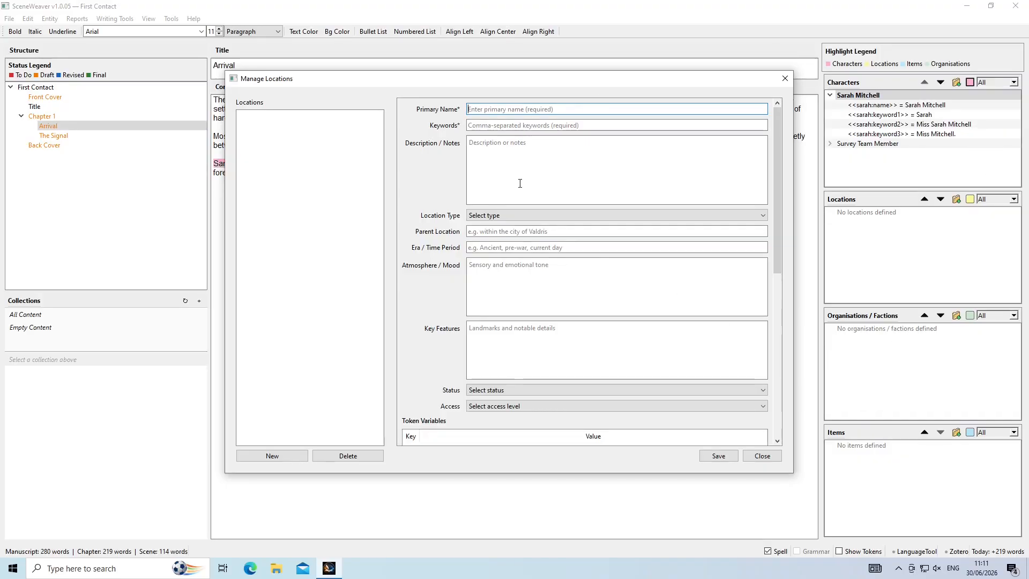
click(589, 110)
text(New)
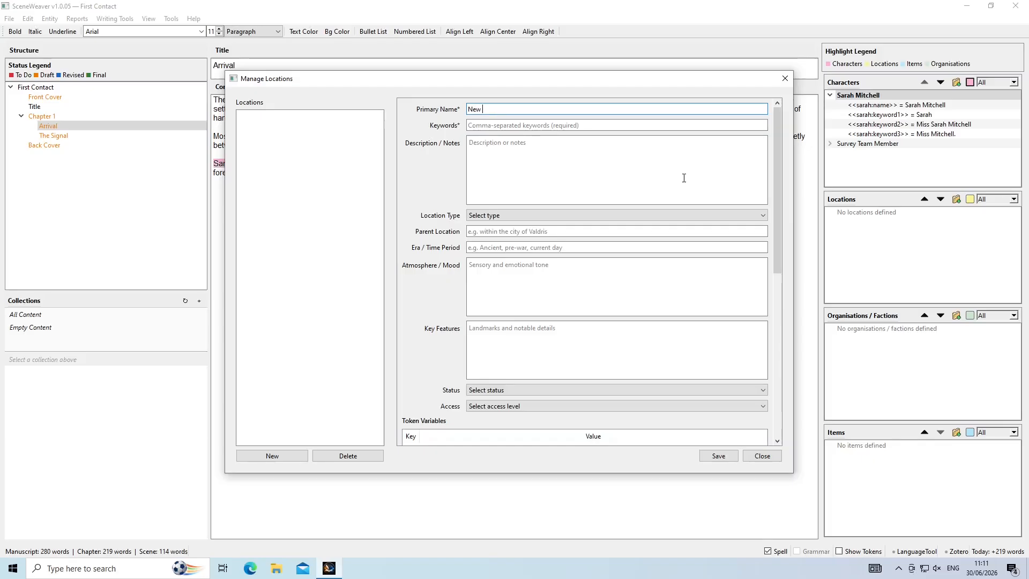
text( Horixen Colong)
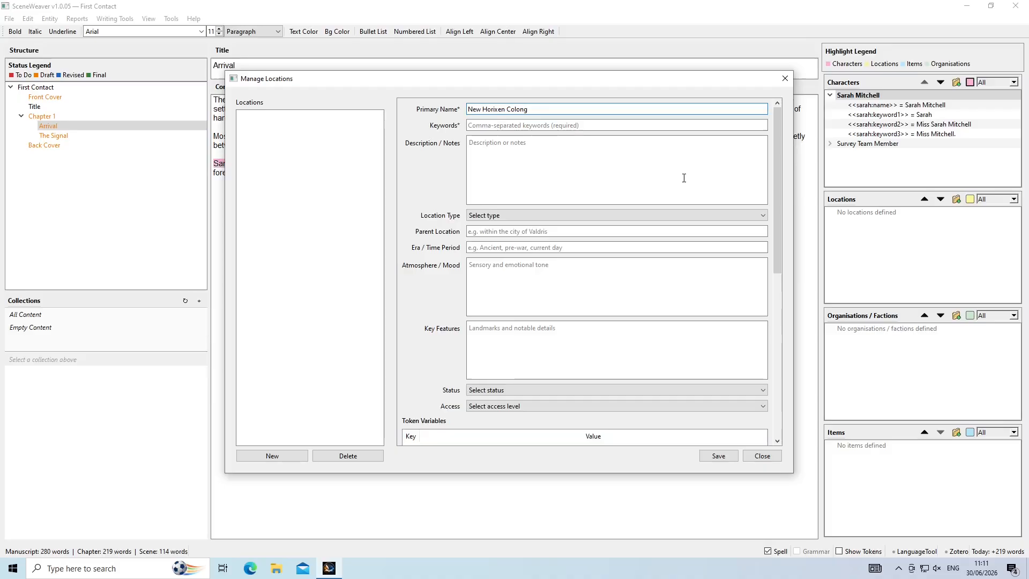
key(Left)
key(Left)
key(Left)
key(Left)
key(Left)
key(Left)
key(BackSpace)
text(z)
key(Tab)
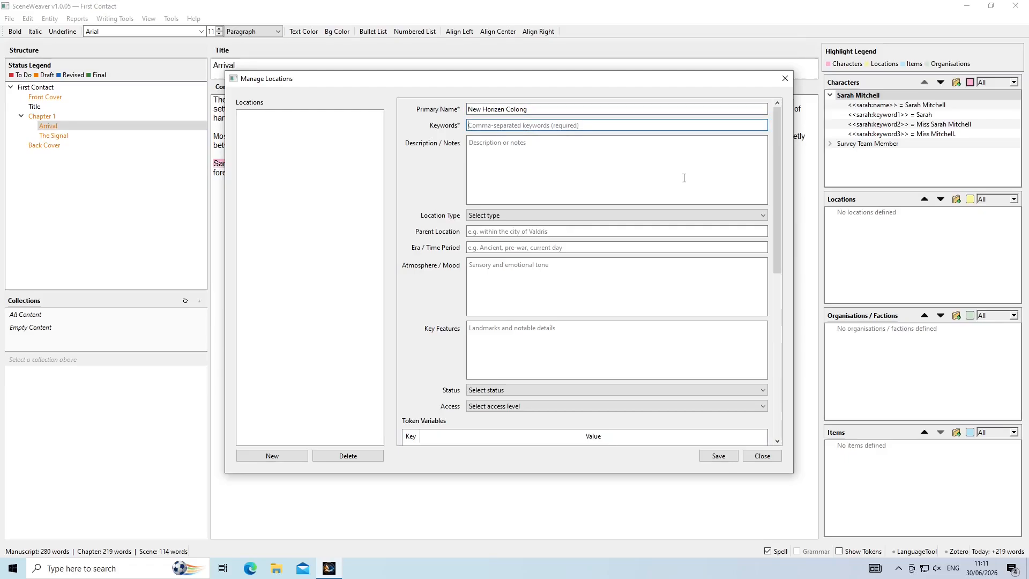
Enter the keyword colony for the location and save the entry
text(colont)
key(BackSpace)
text(y)
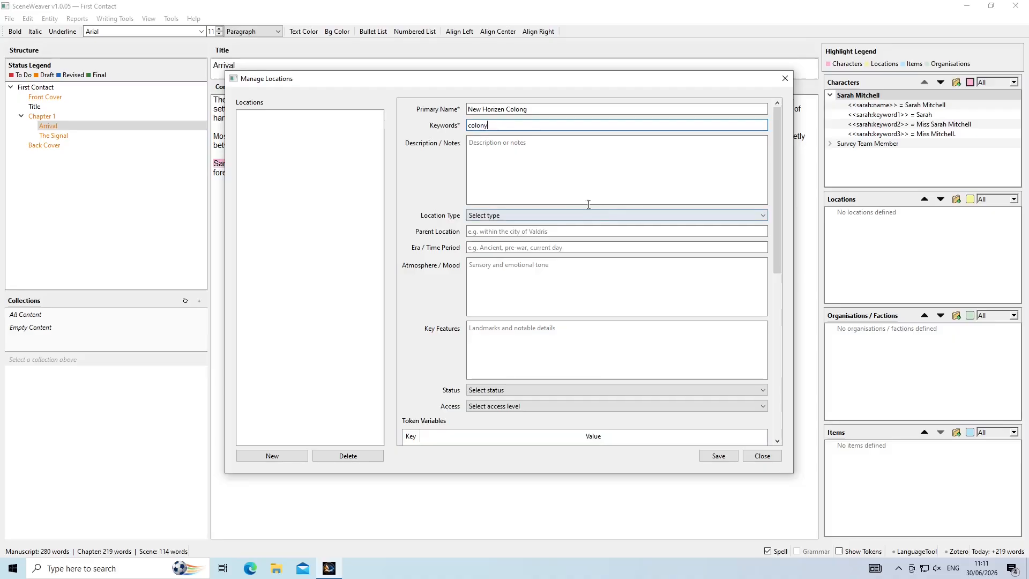
click(707, 457)
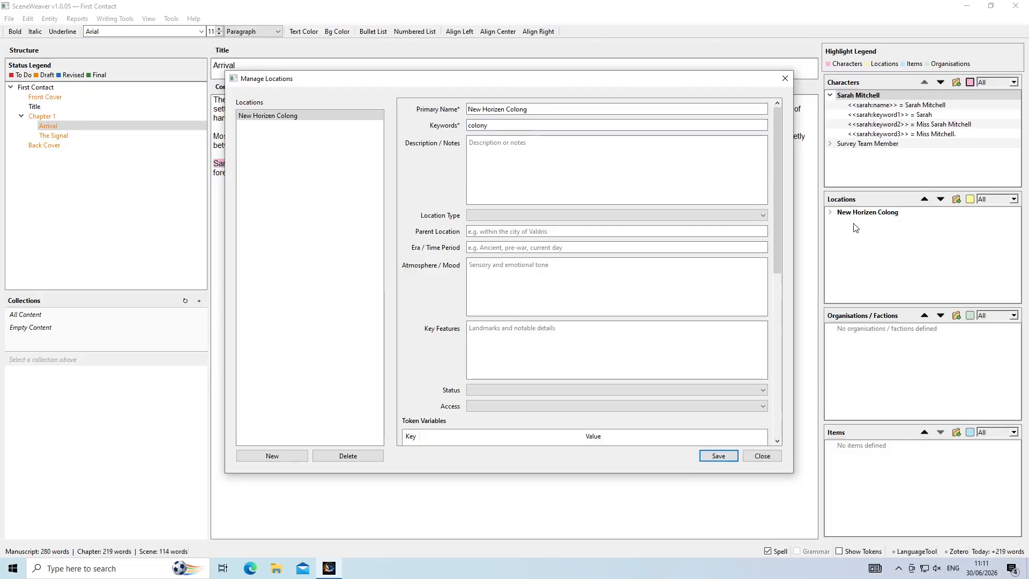
Correct the location's primary name to New Horizen Colony, save it and close the location manager
click(592, 110)
key(BackSpace)
text(y)
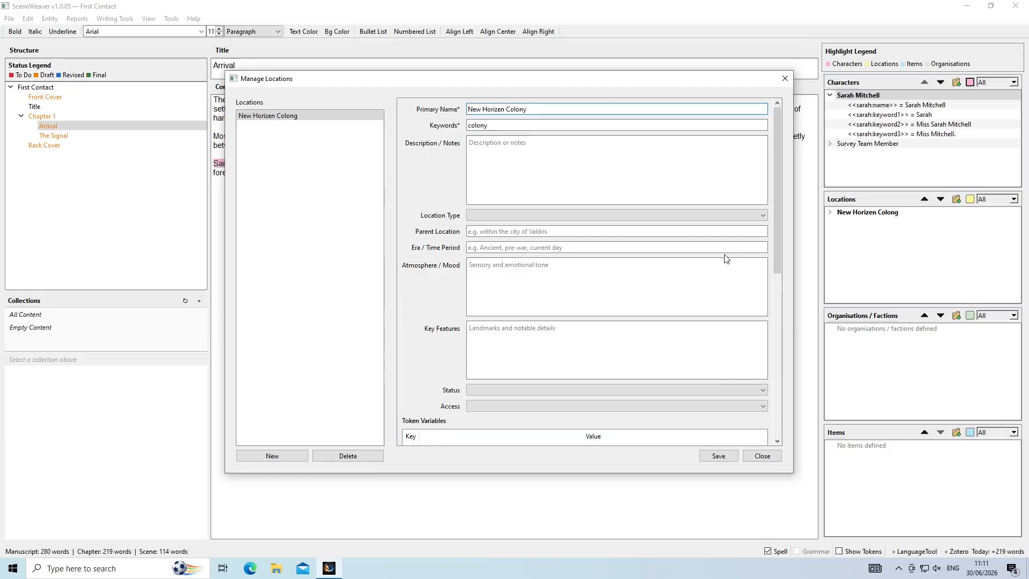
click(715, 455)
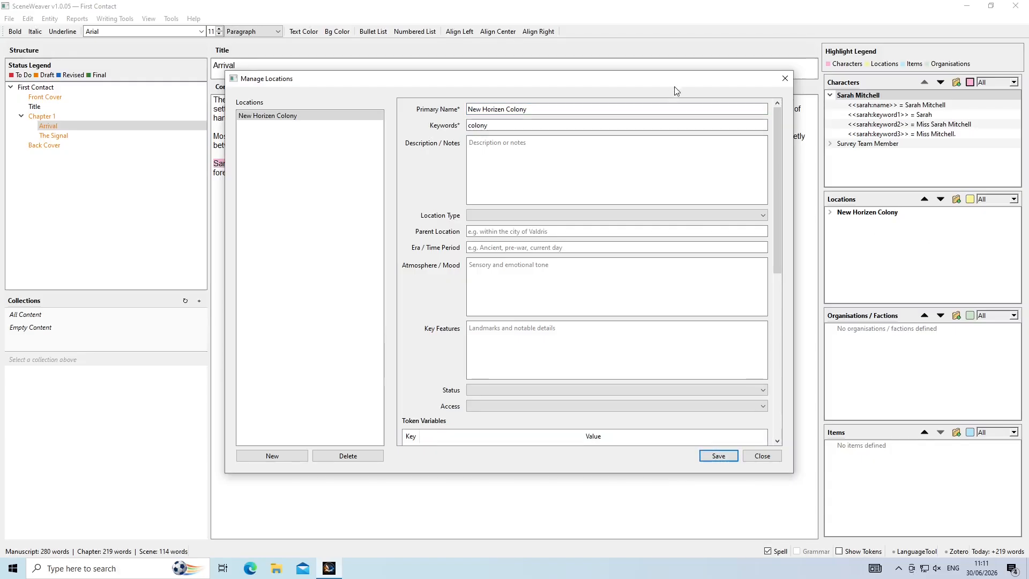
click(762, 457)
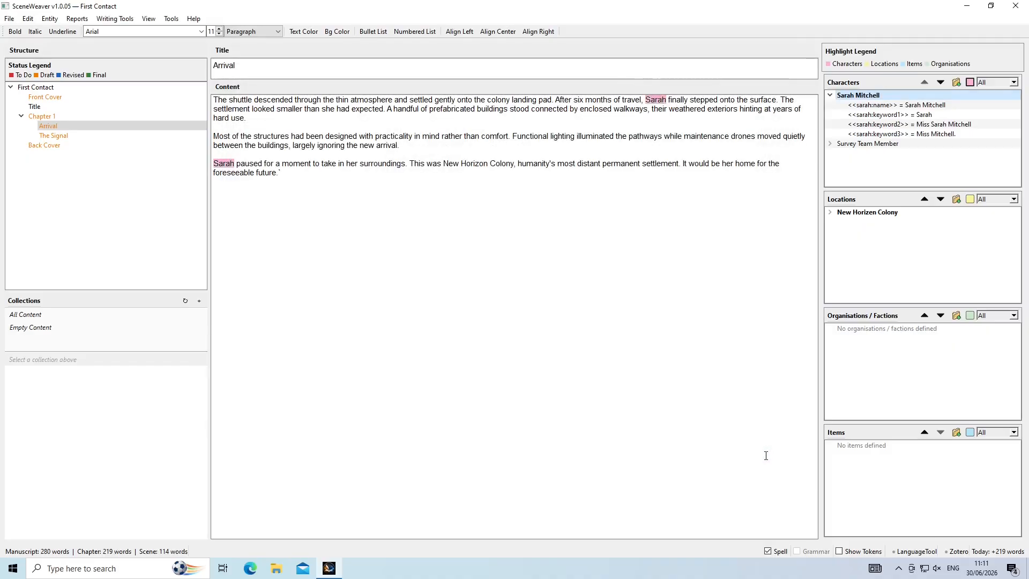
Highlight location mentions in the scene text and test live highlighting by deleting and retyping the final h of the protagonist's first name
click(971, 202)
click(970, 200)
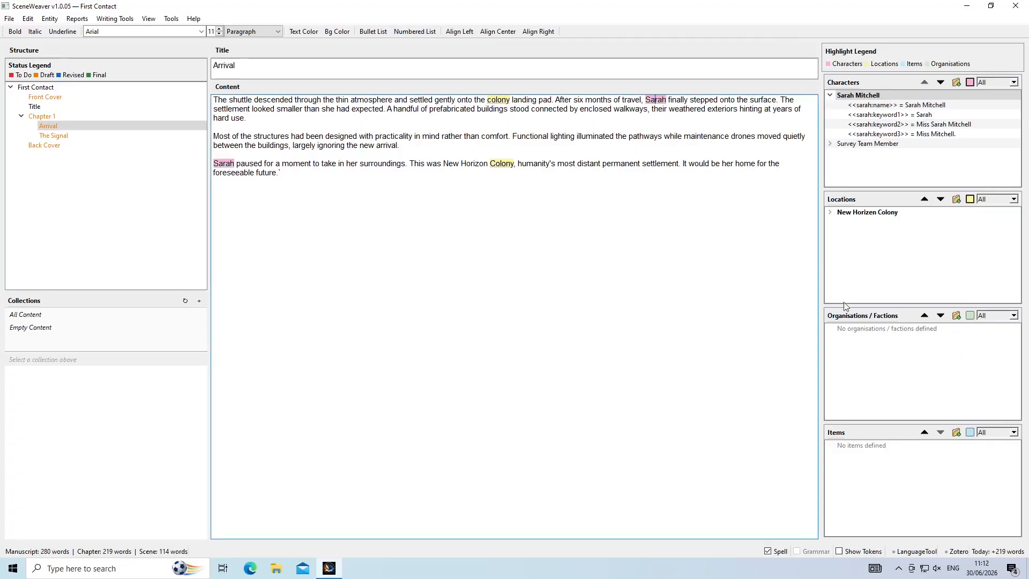
key(BackSpace)
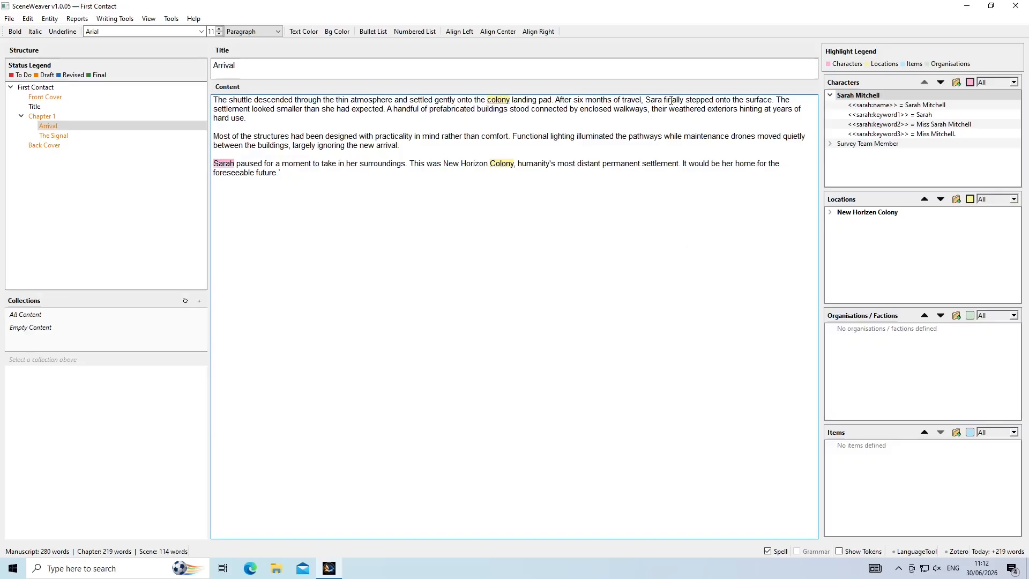
text(h)
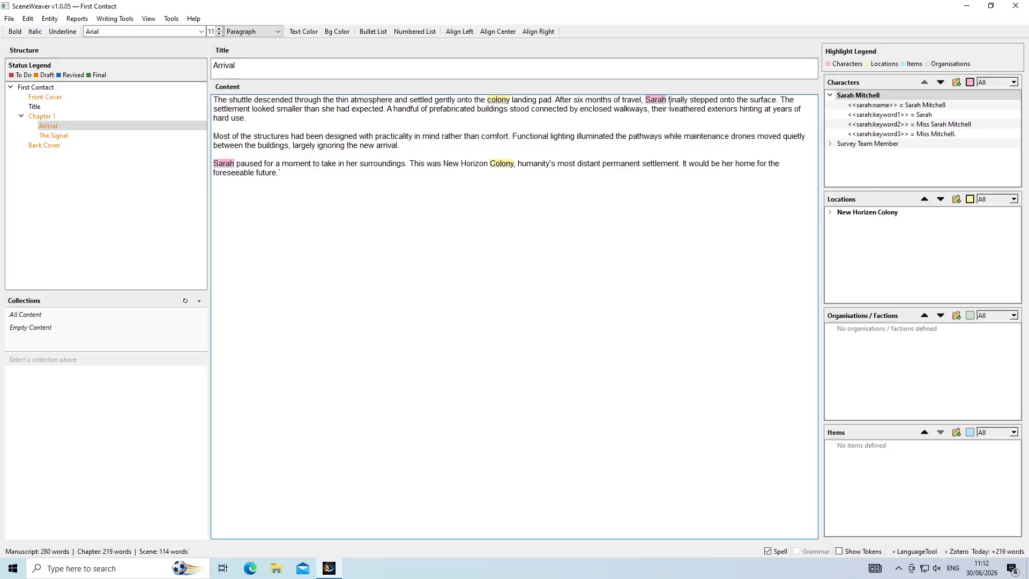
Replace the word colony in the Arrival scene's first paragraph with the location's <<colony:keyword1>> token
double_click(496, 100)
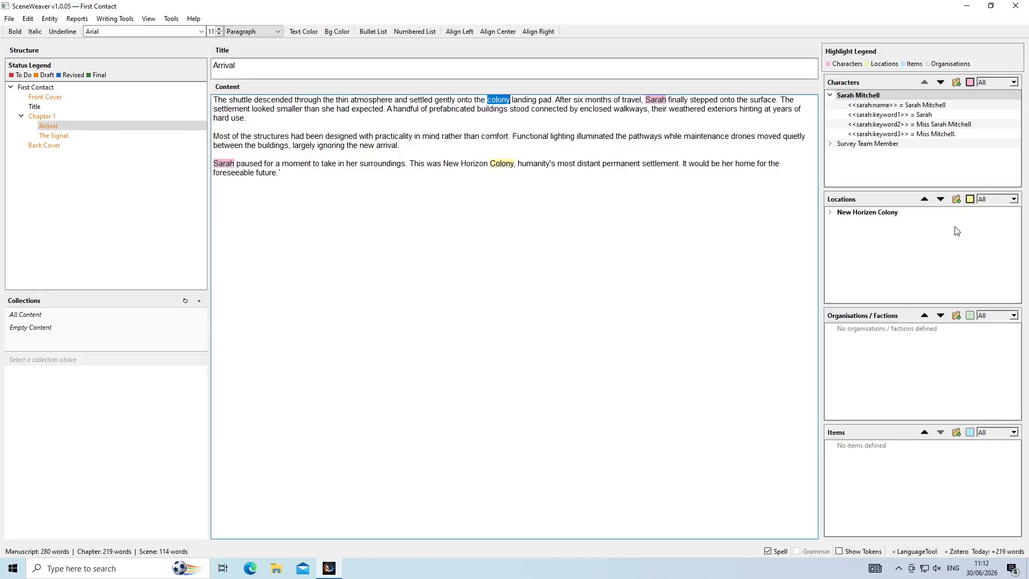
right_click(884, 212)
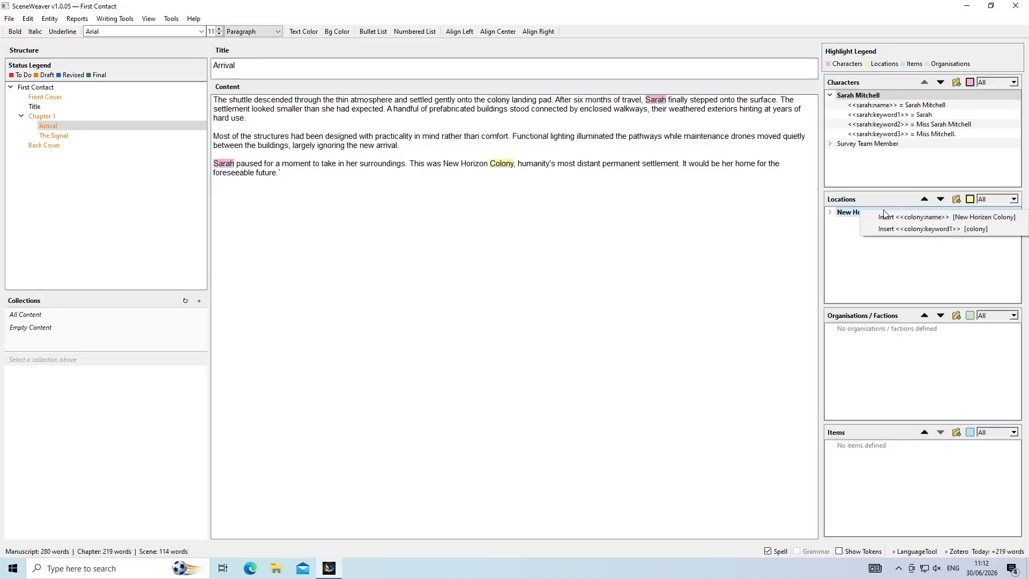
click(908, 230)
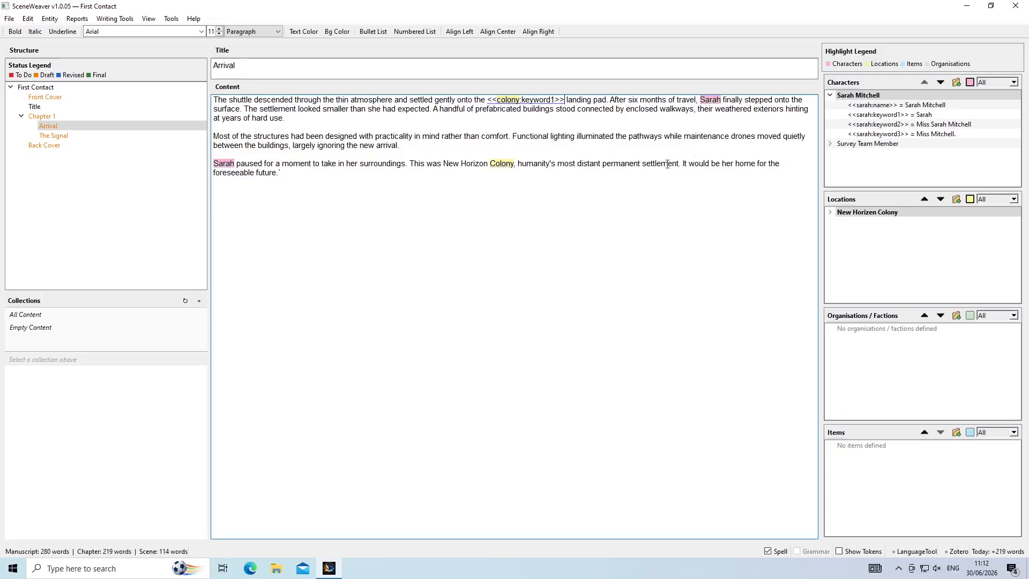
Replace the protagonist's first name in the first and last paragraphs of Arrival with the character's keyword1 token
double_click(711, 101)
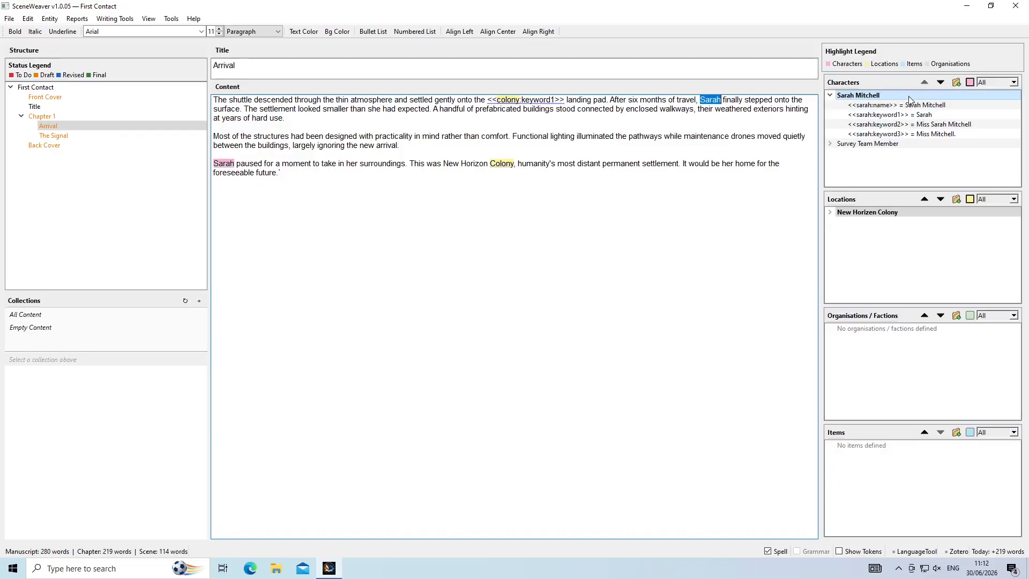
double_click(921, 114)
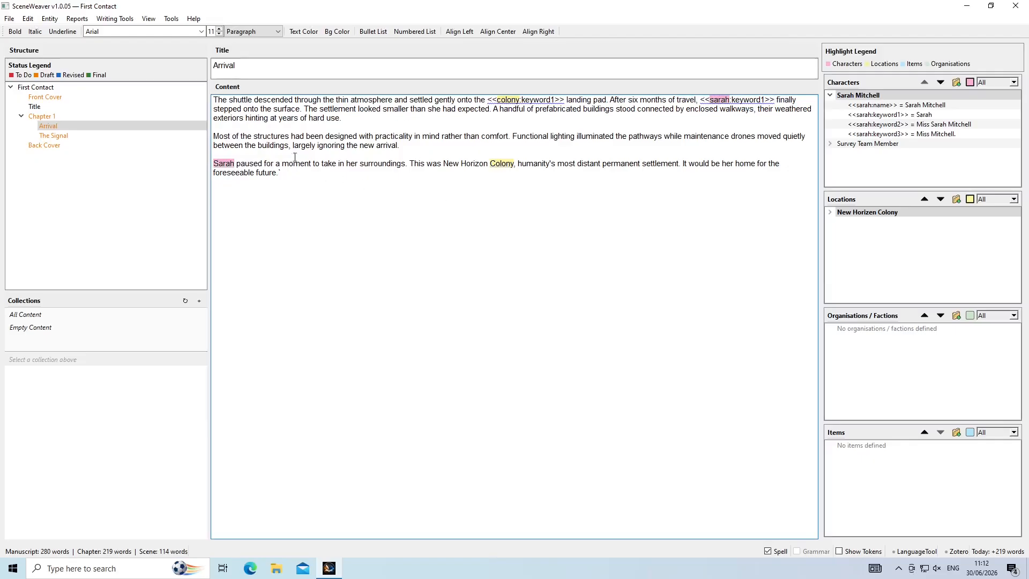
double_click(224, 164)
right_click(931, 114)
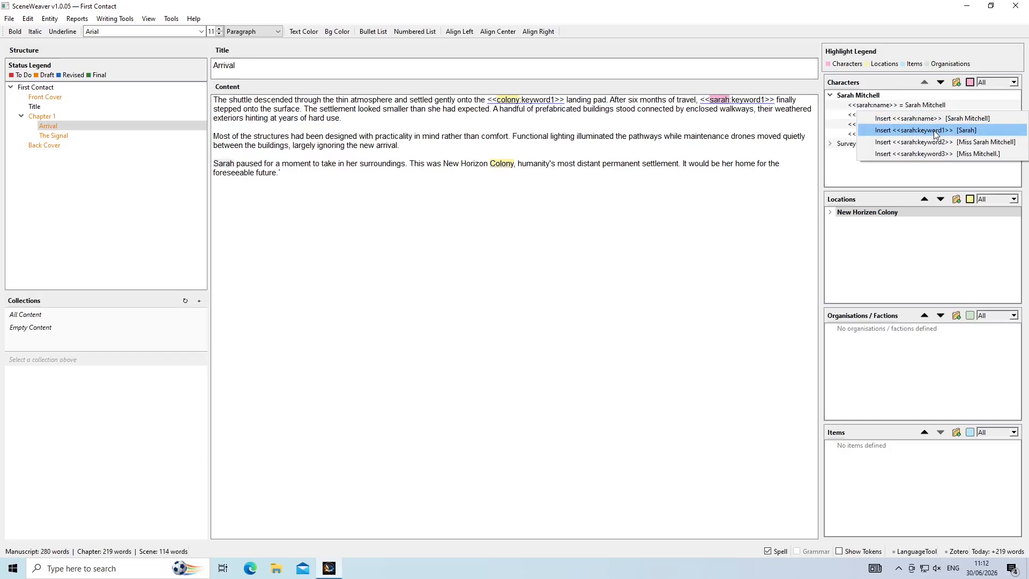
click(931, 130)
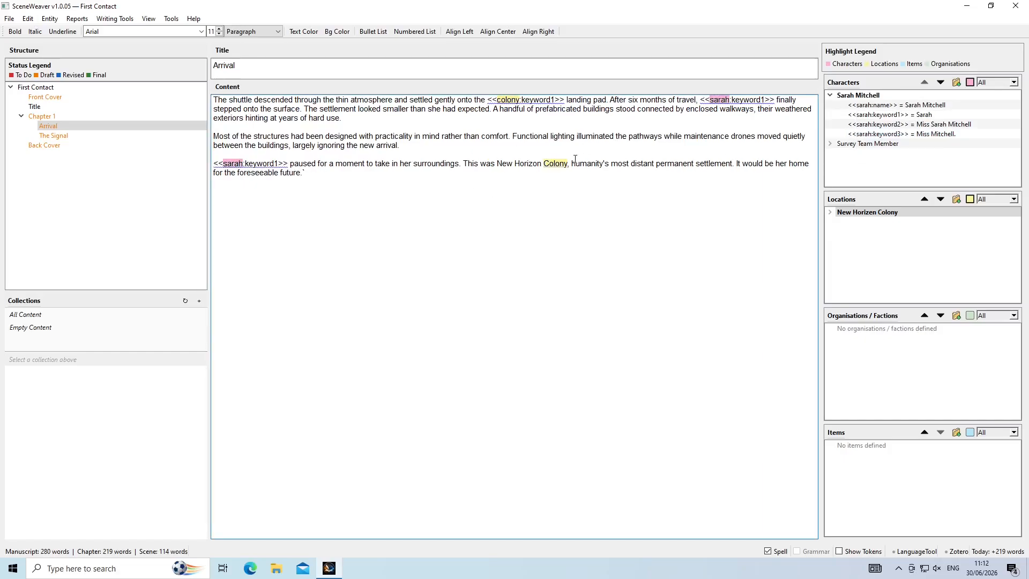
double_click(560, 161)
click(553, 174)
drag(504, 168, 550, 166)
click(582, 160)
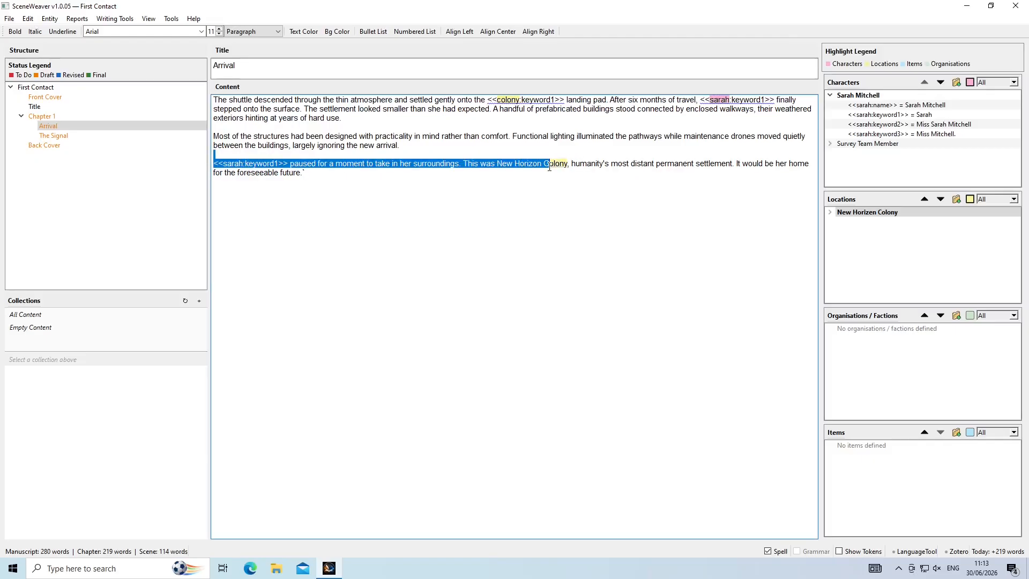
click(528, 168)
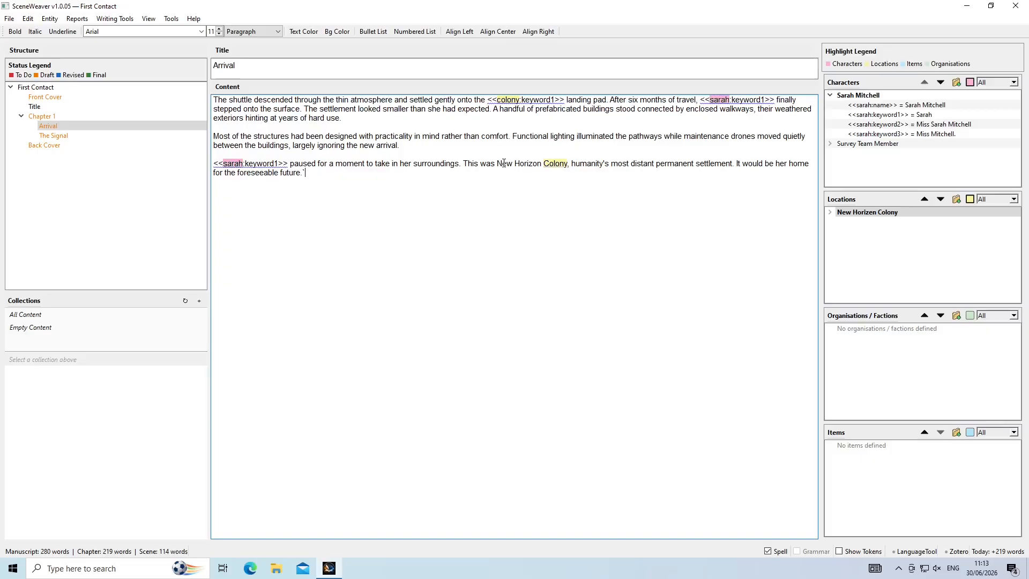
Replace New Horizon Colony in the last paragraph with the <<colony:name>> token and switch the scene display from tokens to text
drag(498, 162, 567, 165)
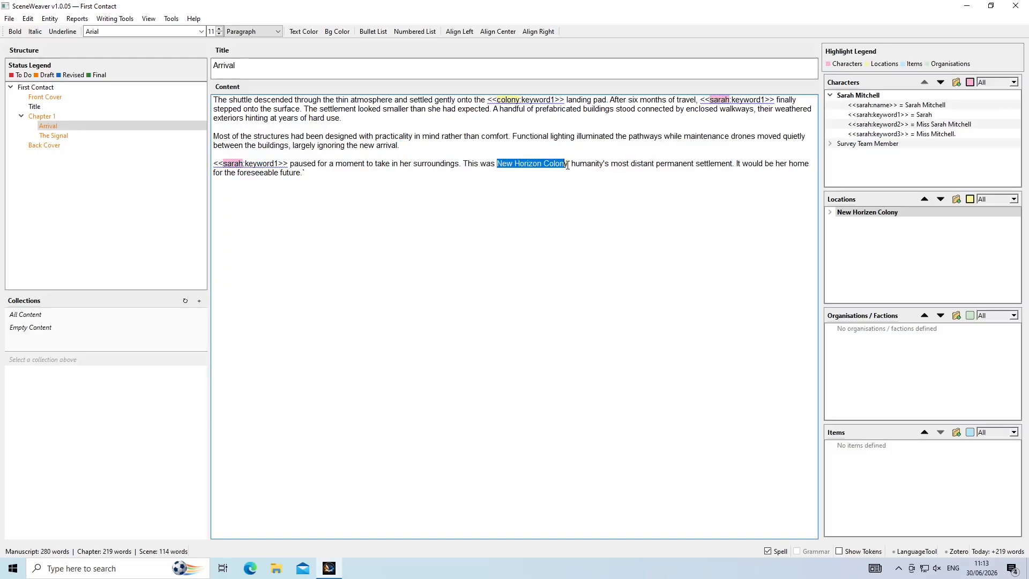
right_click(933, 213)
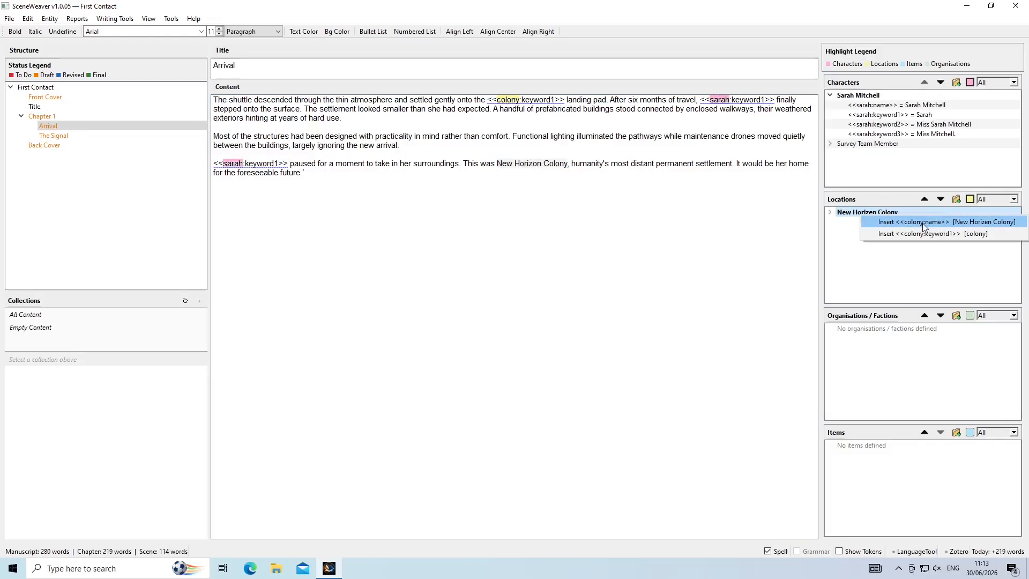
click(921, 223)
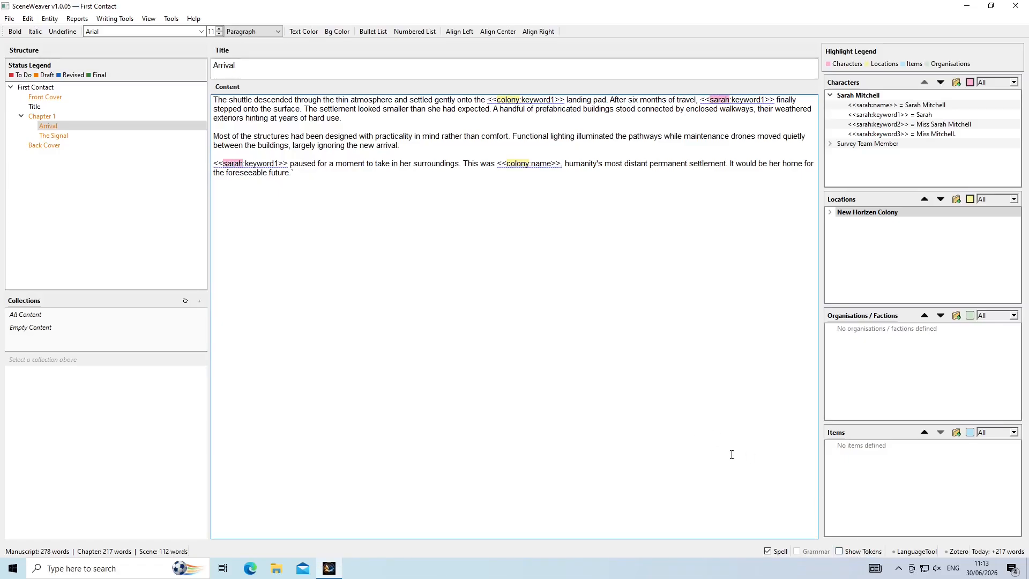
key(ctrl+grave)
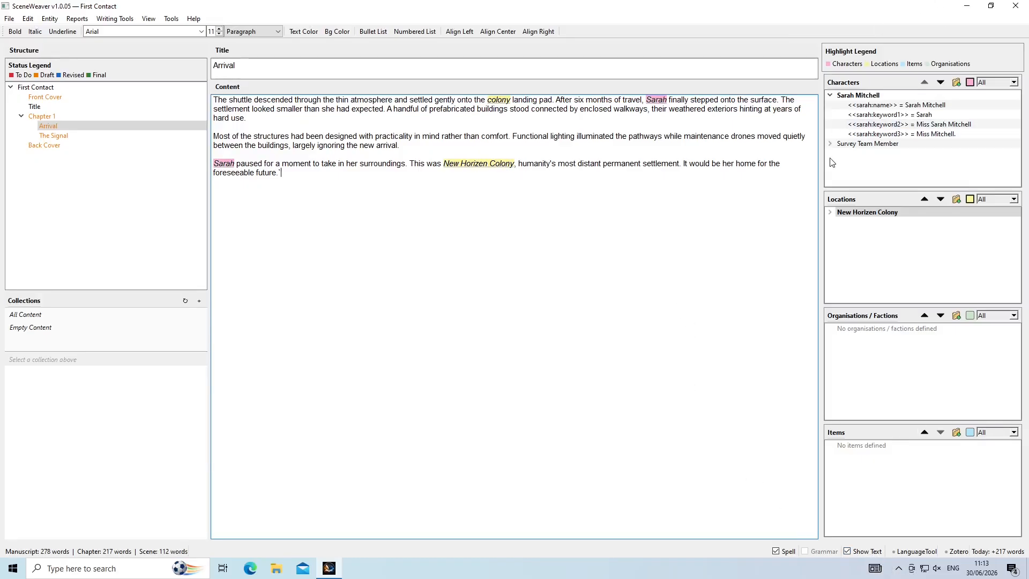
Open the scene The Signal and replace the protagonist's first name in the first paragraph with the character's keyword1 token
click(102, 139)
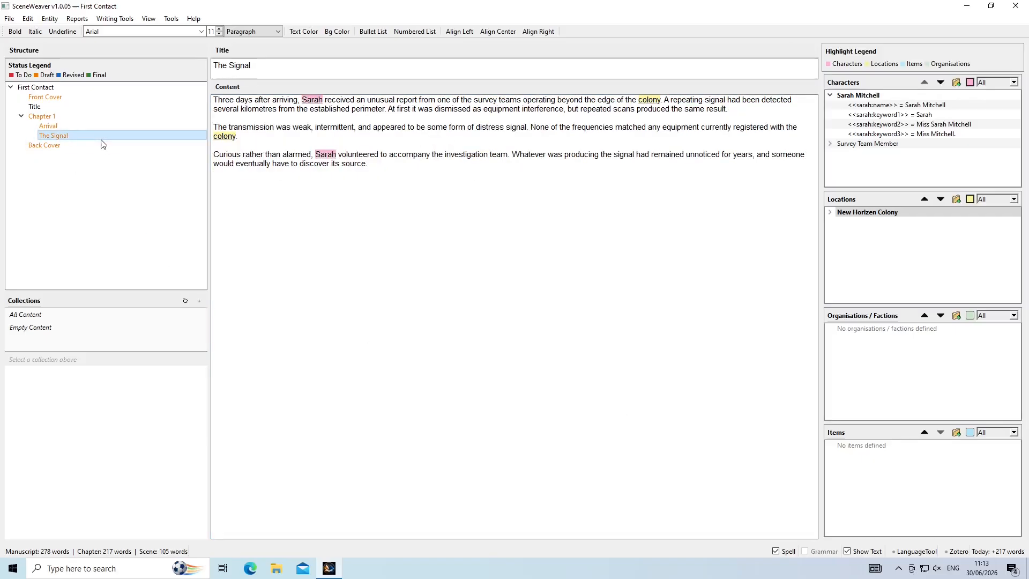
double_click(312, 100)
right_click(881, 104)
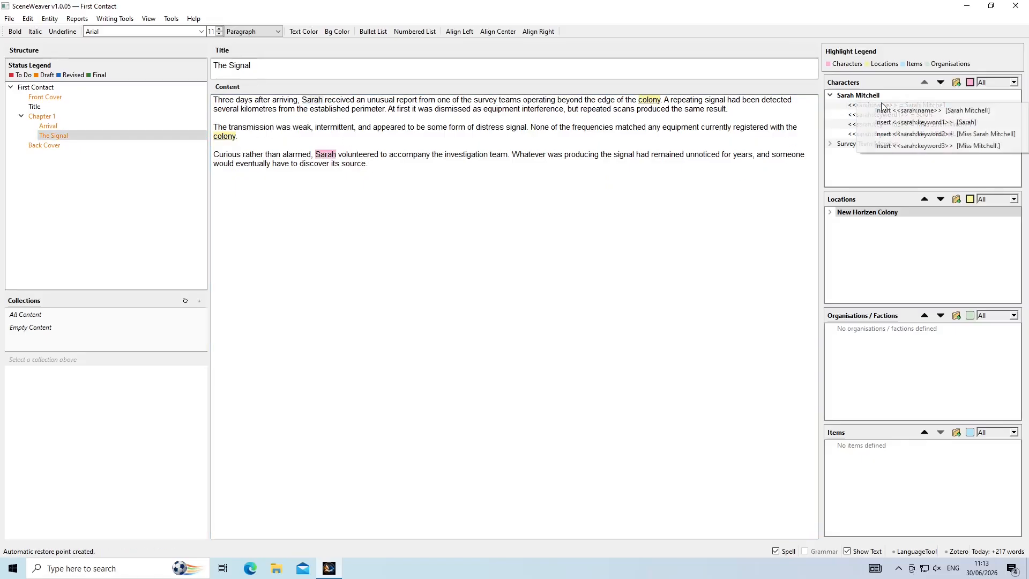
click(942, 123)
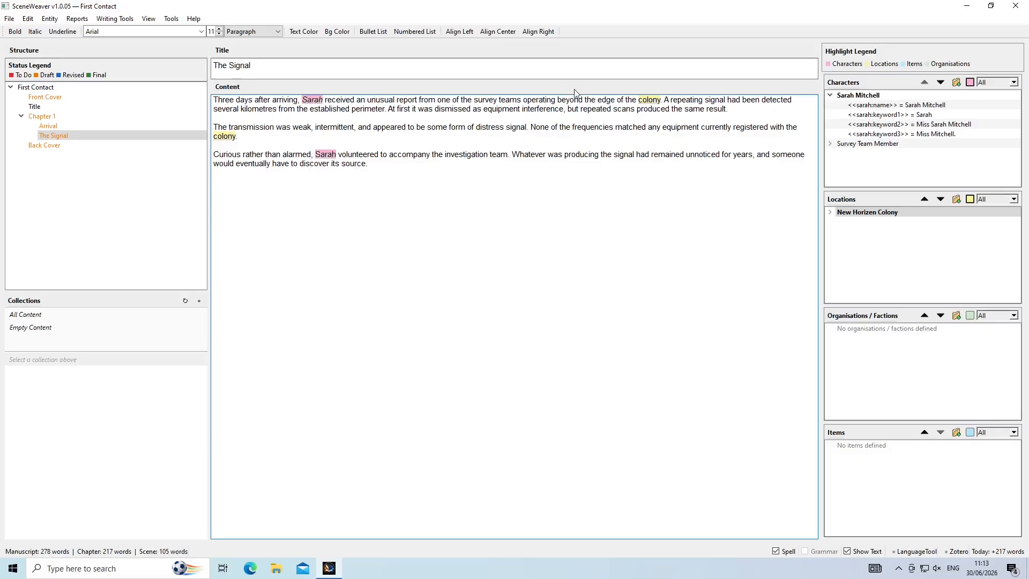
Replace the word colony in the first and second paragraphs of The Signal with the <<colony:keyword1>> token
double_click(647, 101)
right_click(954, 214)
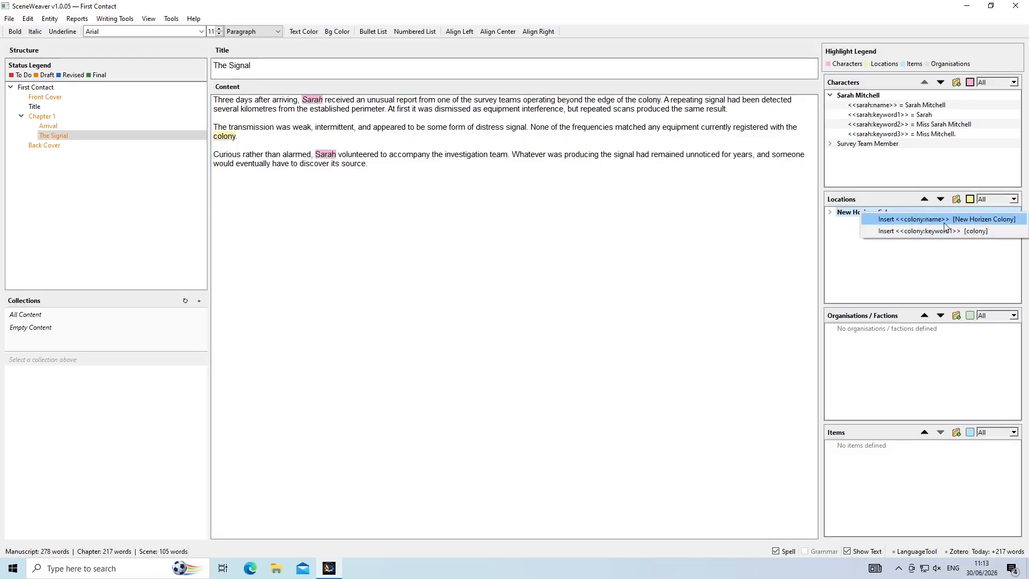
click(943, 231)
double_click(215, 137)
right_click(215, 137)
click(853, 213)
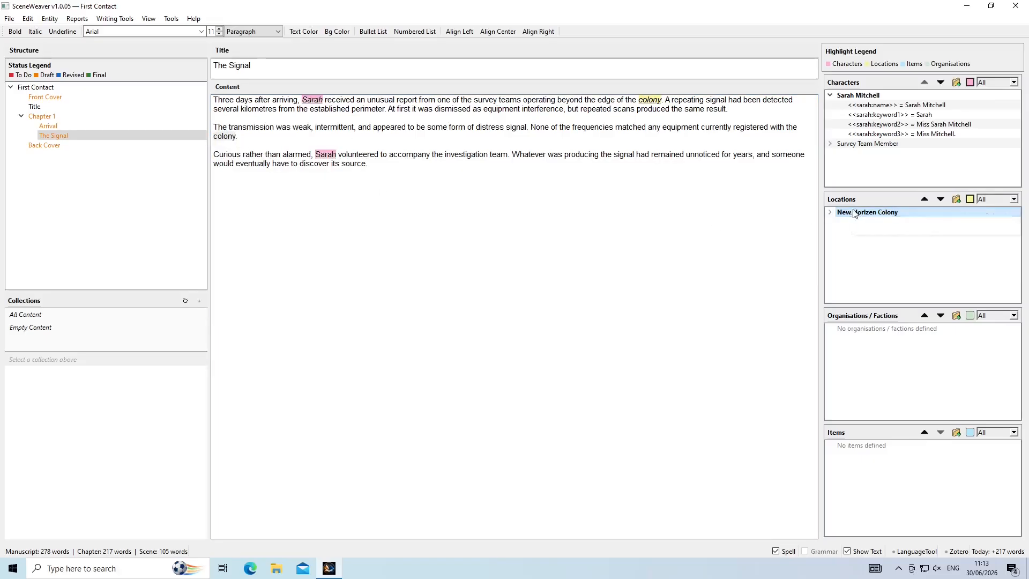
right_click(854, 213)
click(909, 228)
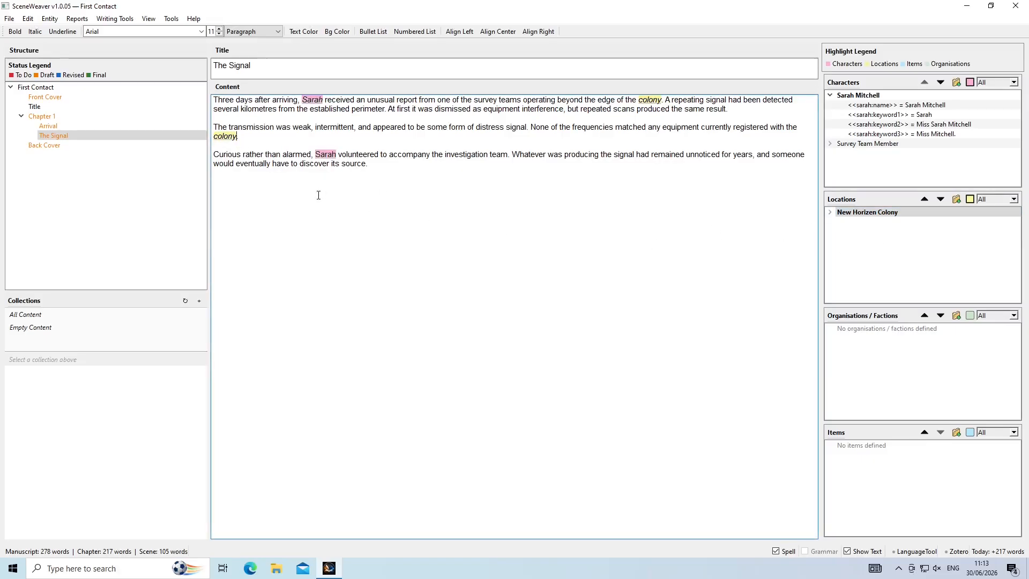
Replace the protagonist's first name in the last paragraph of The Signal with the character's keyword1 token
double_click(326, 154)
right_click(901, 120)
click(934, 139)
Check the inserted tokens in The Signal by displaying the tokens, and return to the text display
click(848, 551)
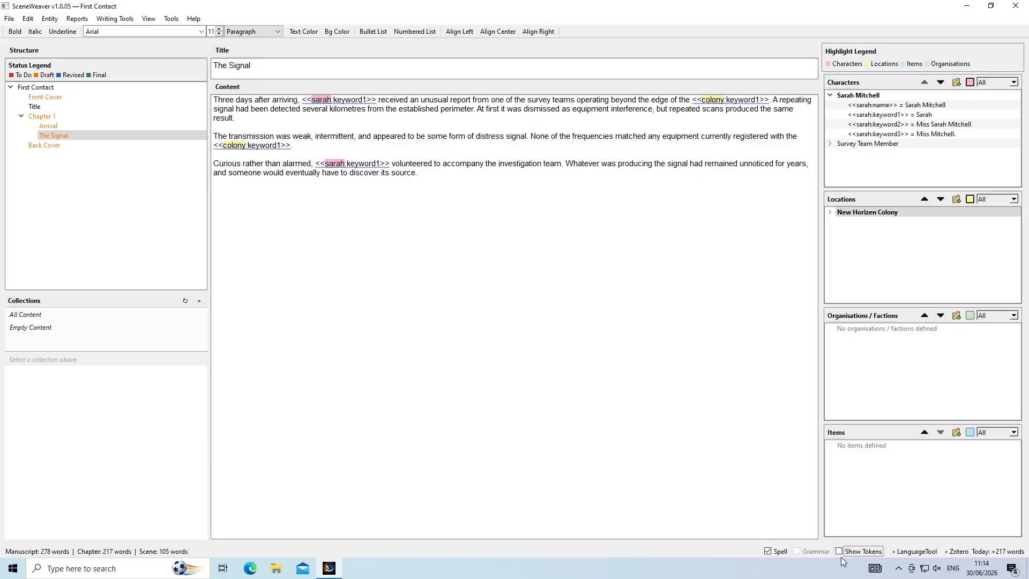
click(841, 552)
click(476, 189)
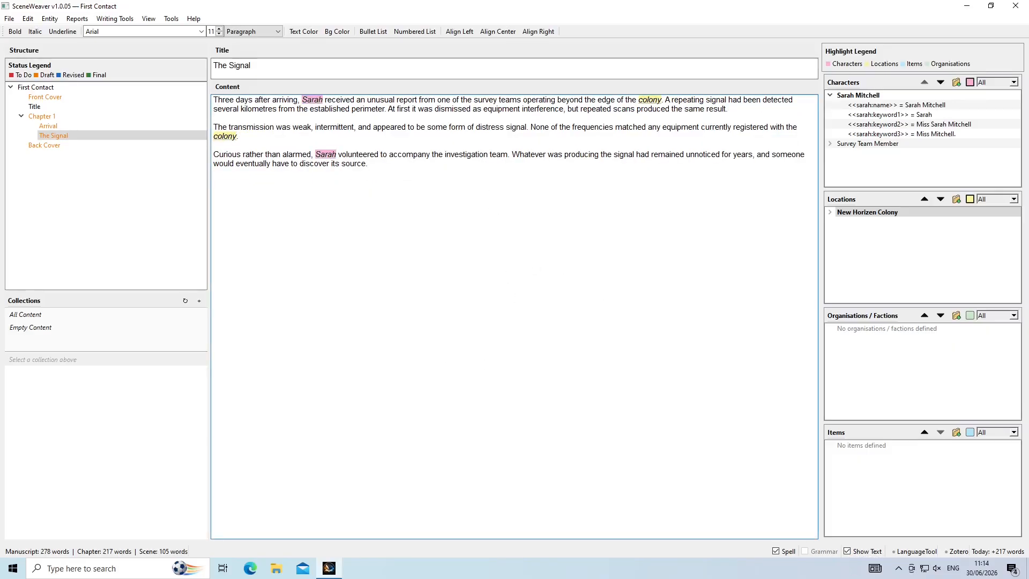